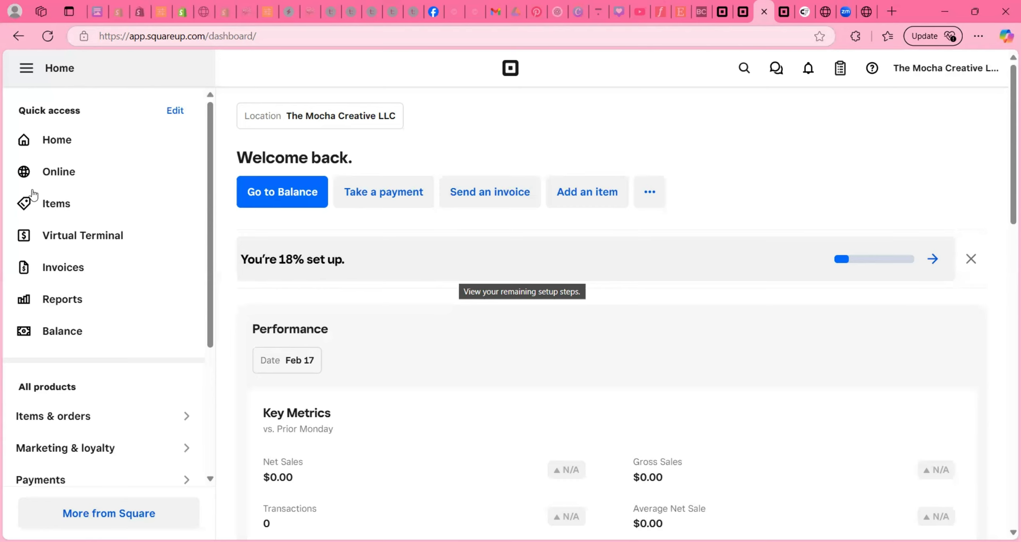
- Look over the Online store overview, then return to the empty Item library
click(51, 207)
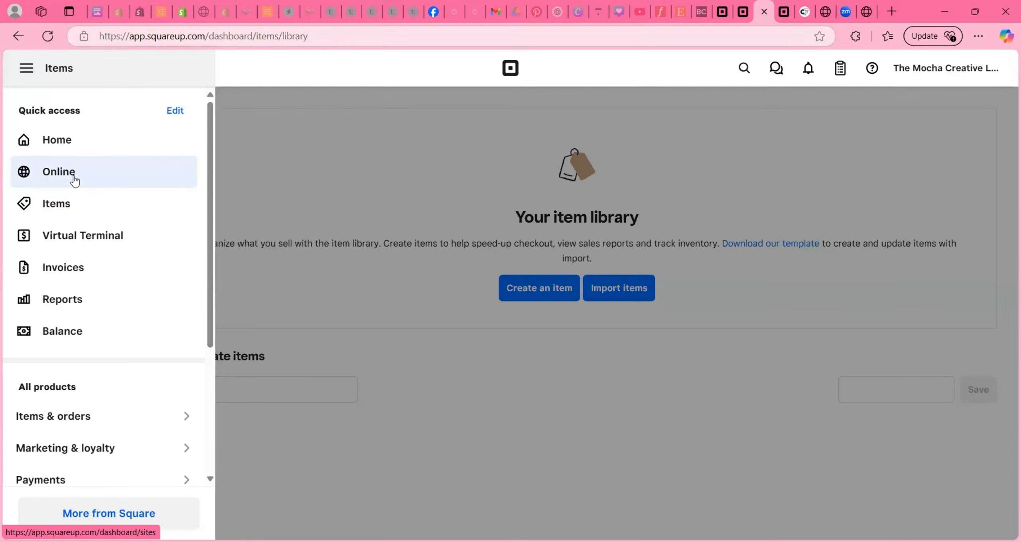
click(74, 177)
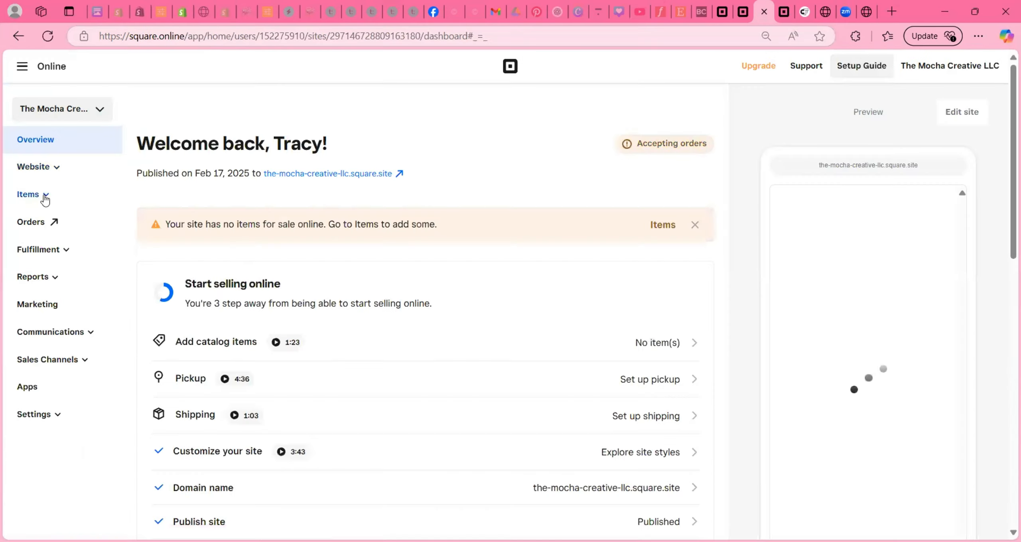
click(636, 423)
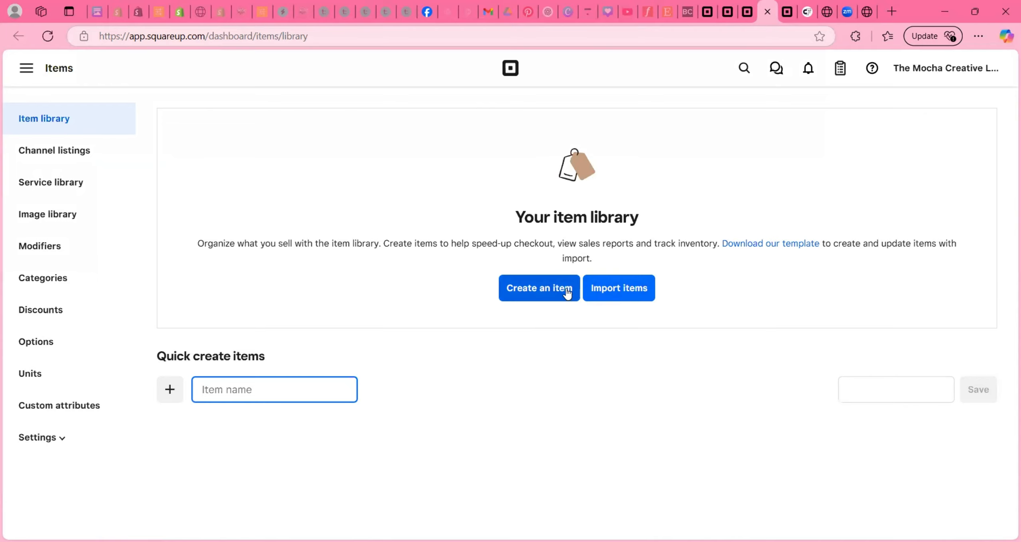
- Create a Physical good item named 'Party Favor Packages' and move to its description field
click(538, 294)
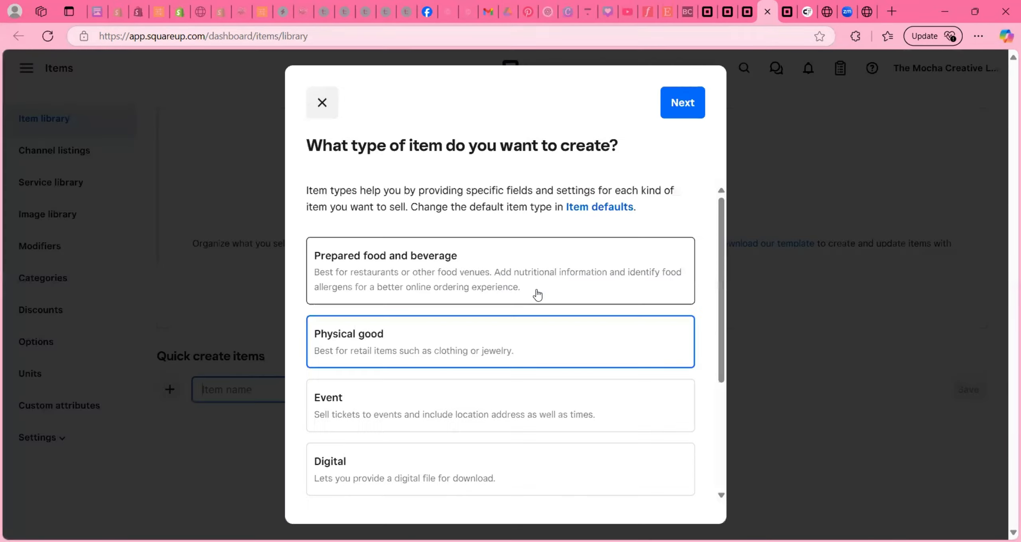
click(693, 104)
text(Party Favor)
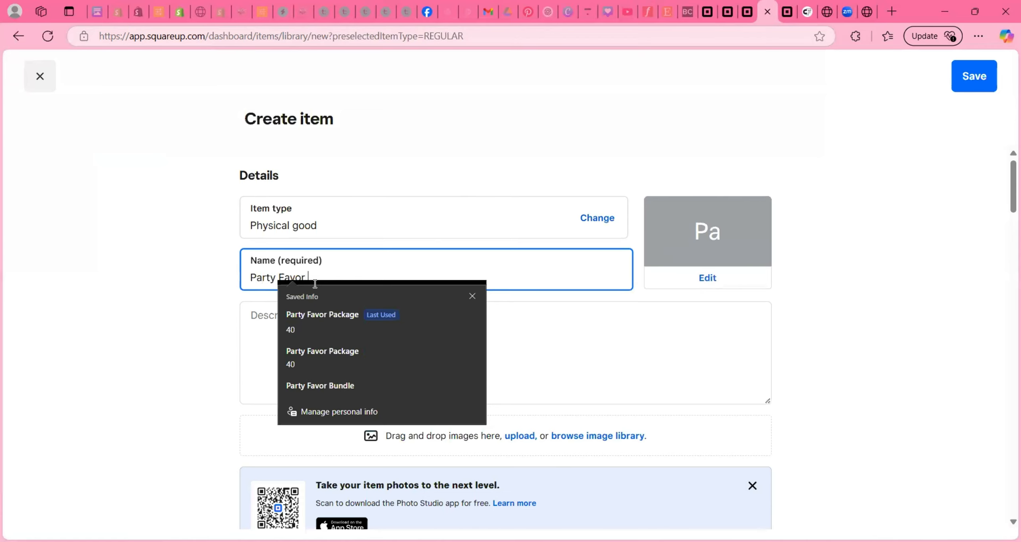
text( Packages)
click(398, 326)
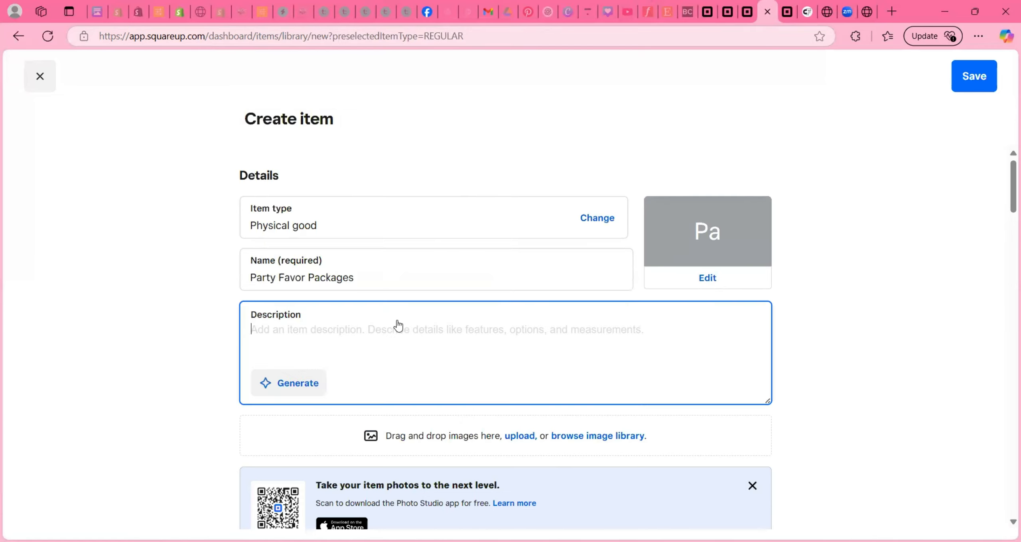
- Generate a Short, Engaging AI description from keywords 'party favors, party favor packages, party treats'
click(307, 385)
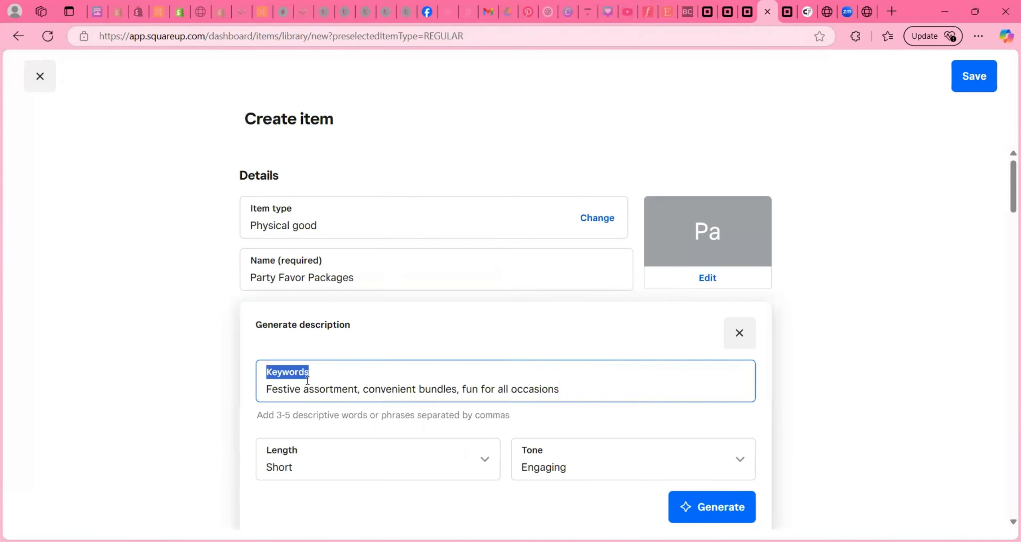
triple_click(307, 382)
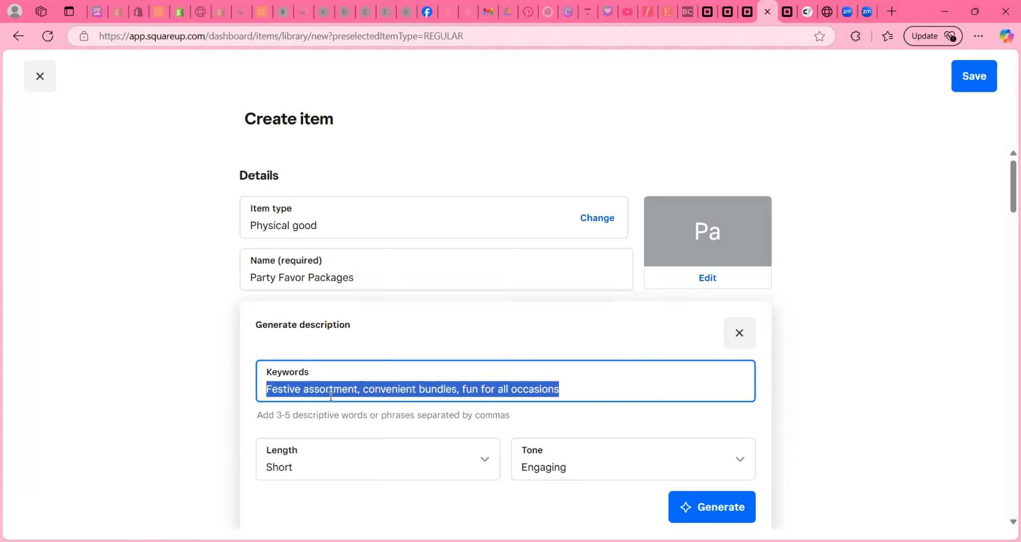
text(party favors, party )
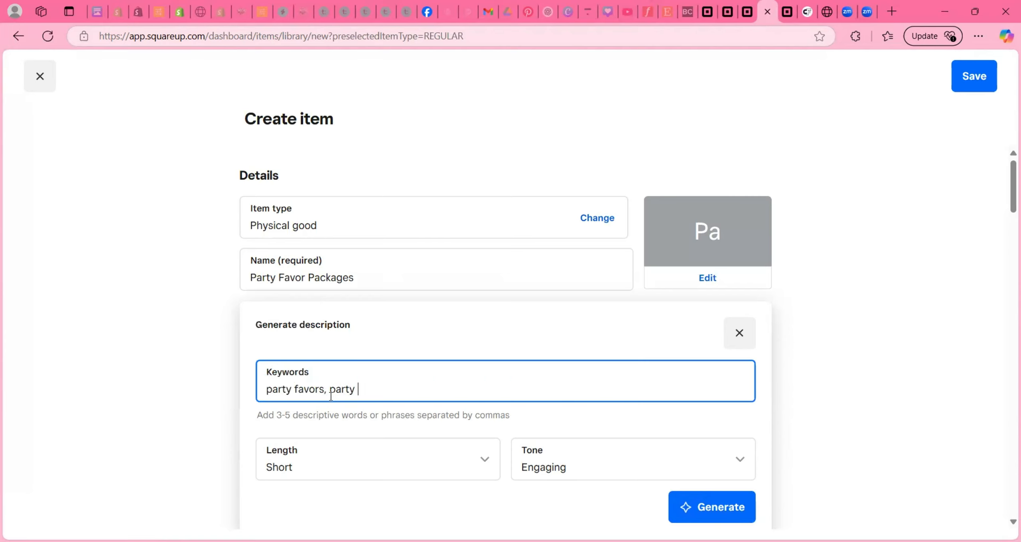
text(favor packages, party treats)
scroll(339, 418, down, 3)
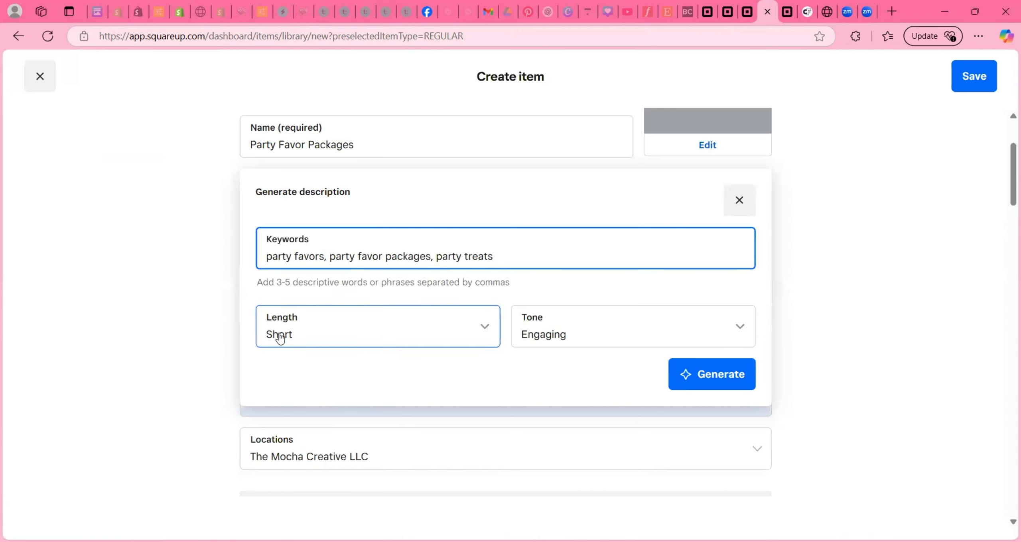
click(564, 339)
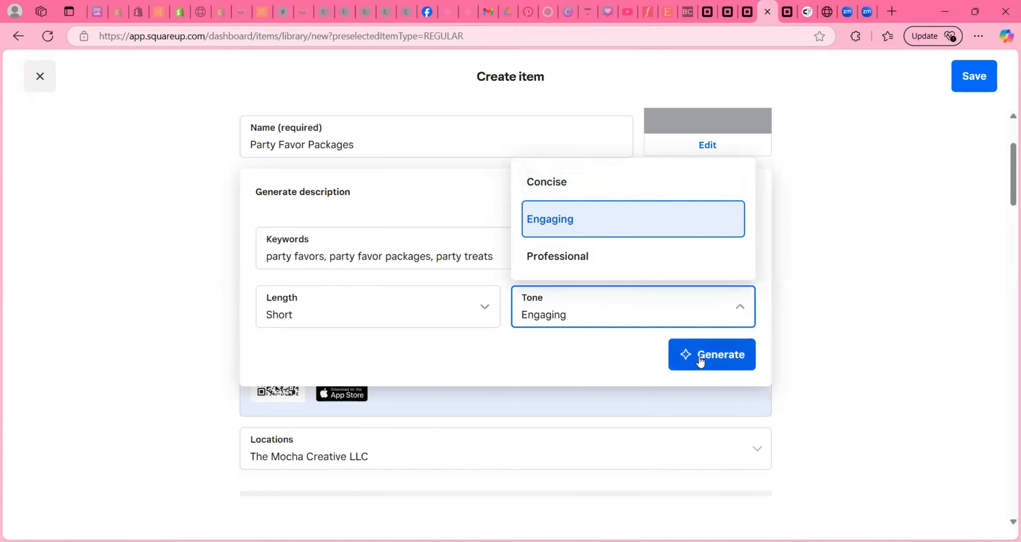
click(593, 343)
click(725, 364)
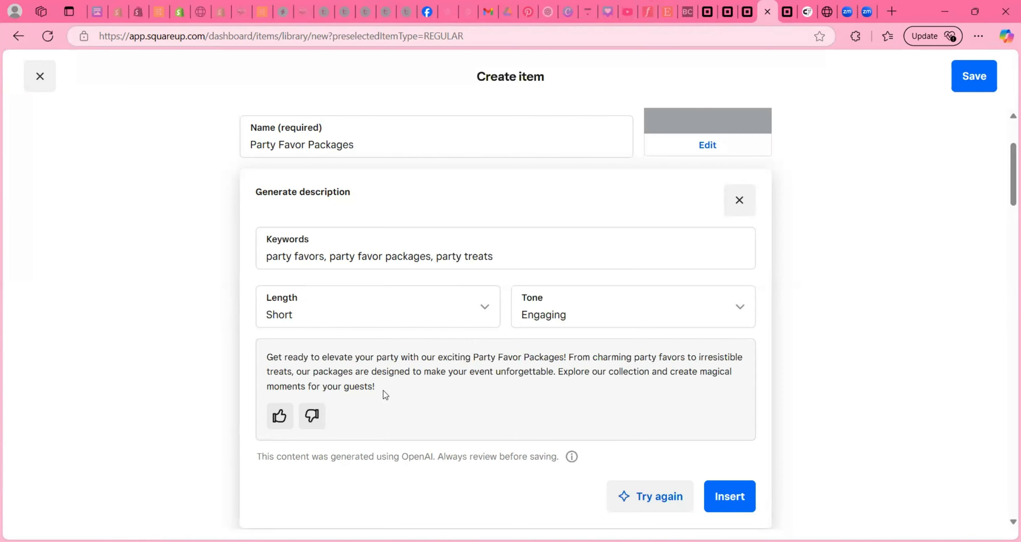
- Select the package note and ordering steps in the Shopify listing, then return to Square
click(178, 20)
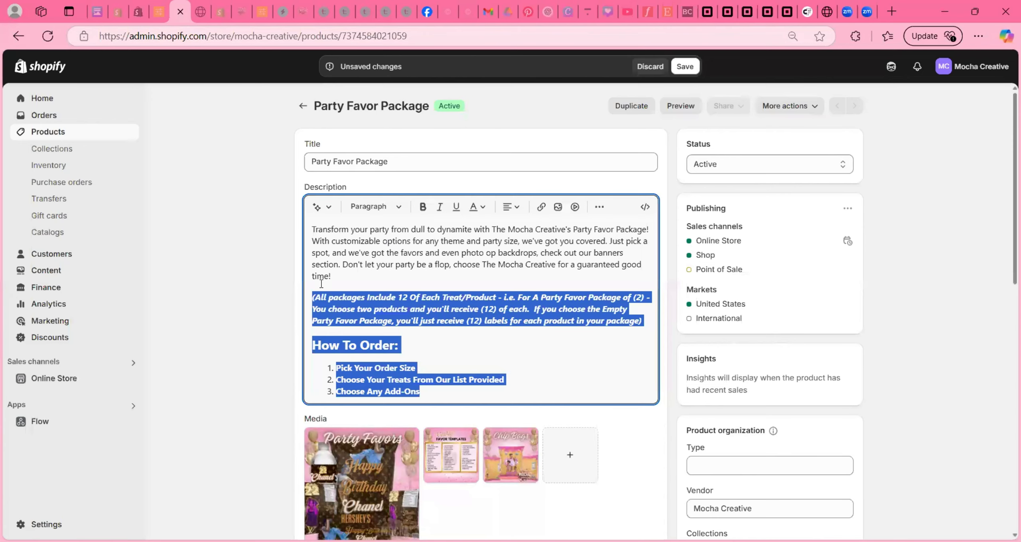
click(314, 297)
drag(437, 394, 297, 295)
key(ctrl+c)
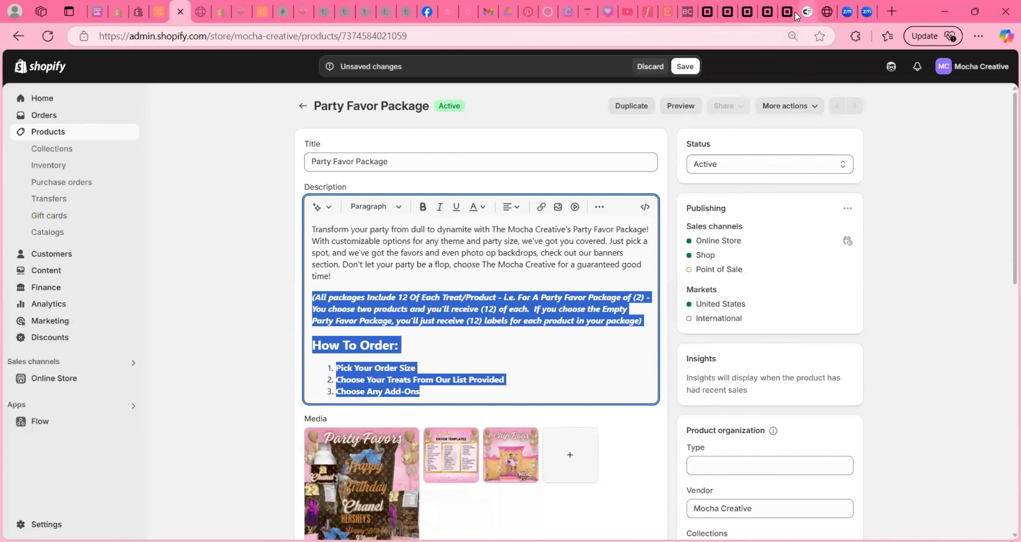
click(767, 12)
scroll(392, 385, down, 15)
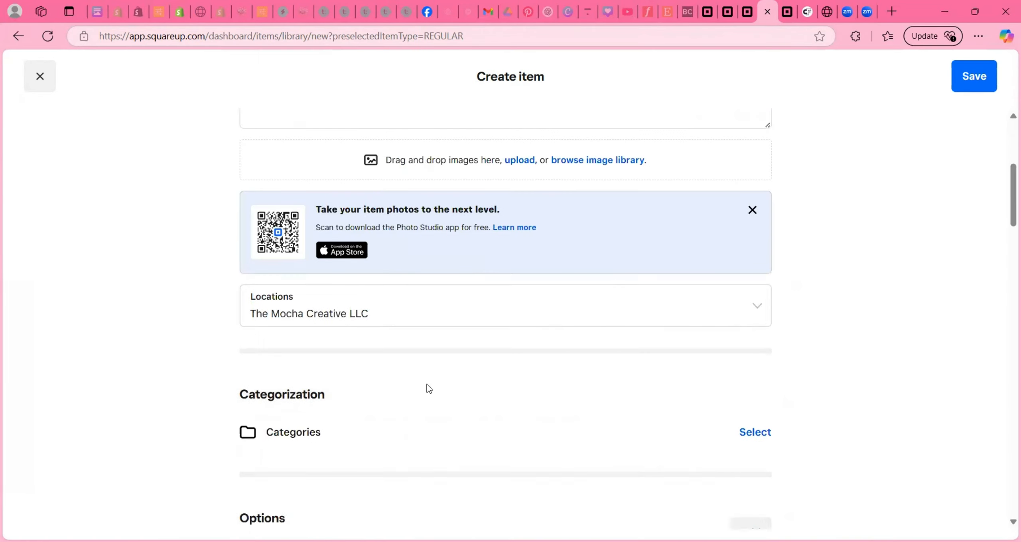
- Paste the package note and How To Order steps on a new line below the description
scroll(362, 353, up, 10)
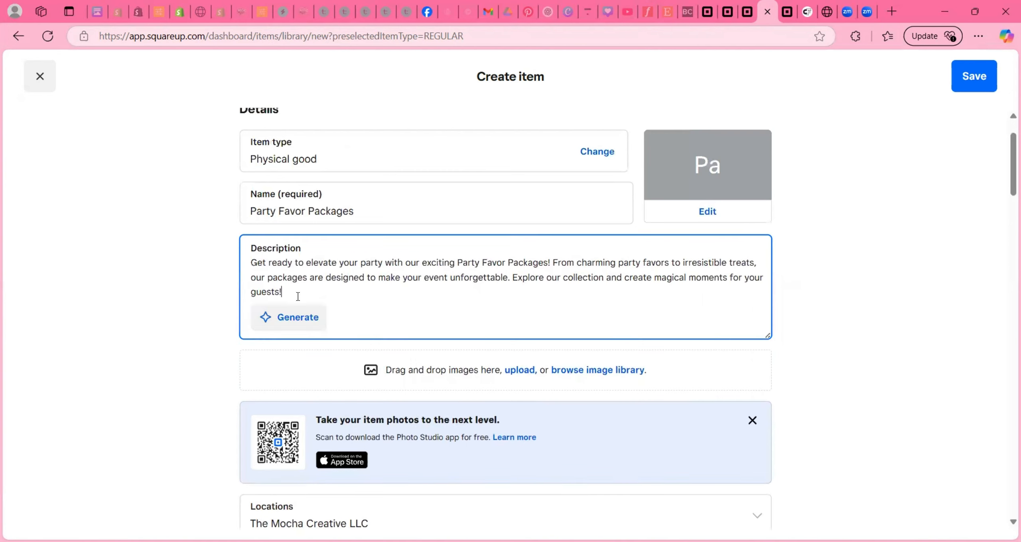
key(Return)
key(Return)
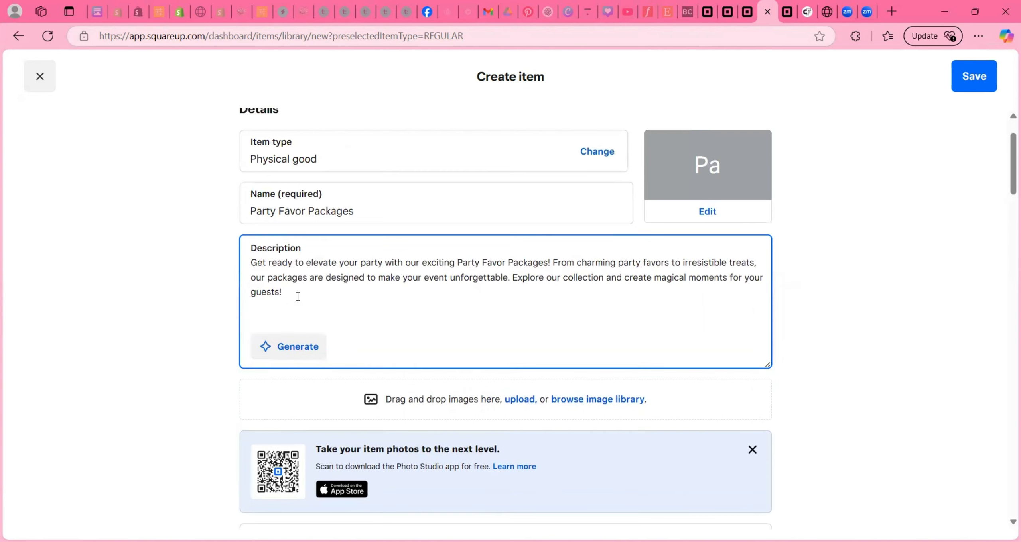
key(ctrl+v)
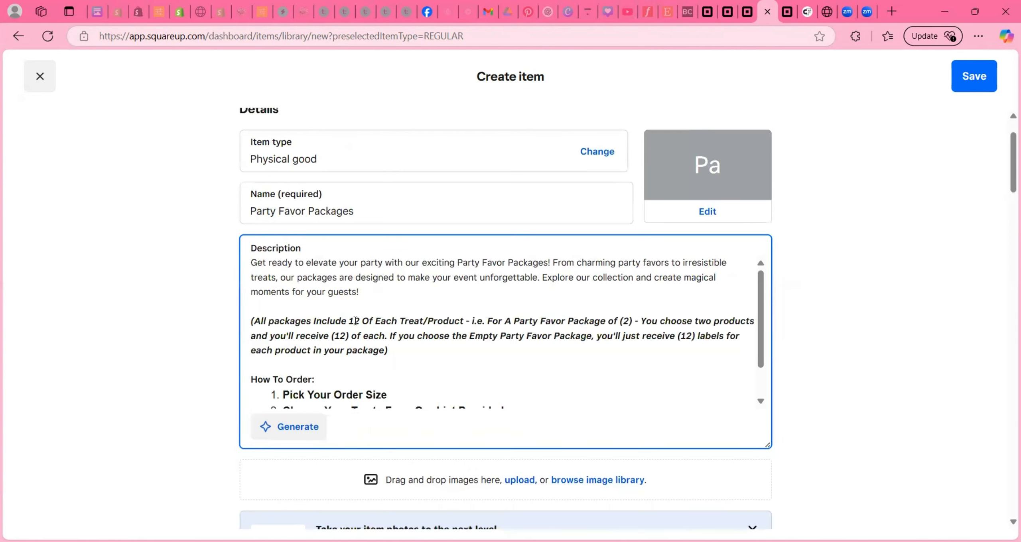
scroll(355, 321, down, 1)
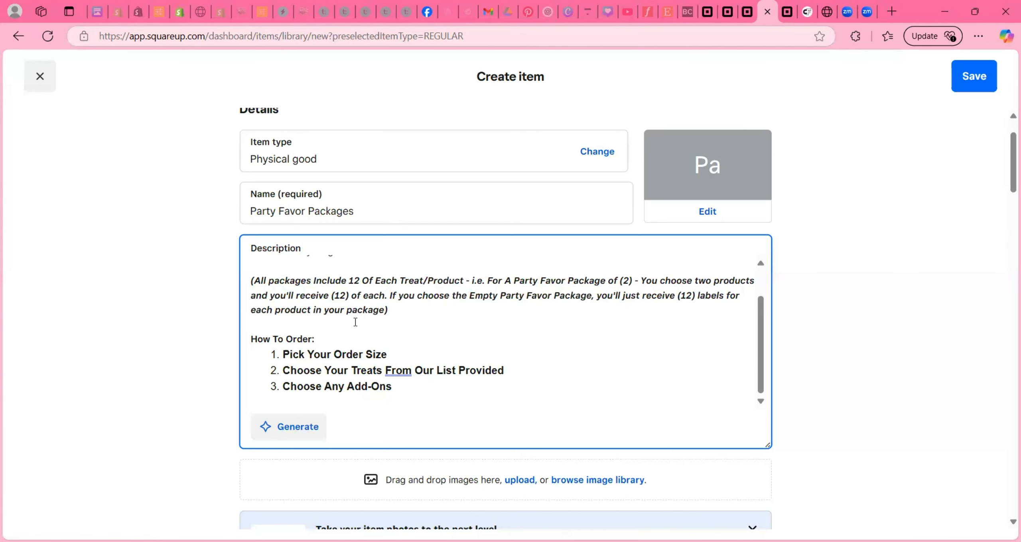
scroll(355, 322, down, 3)
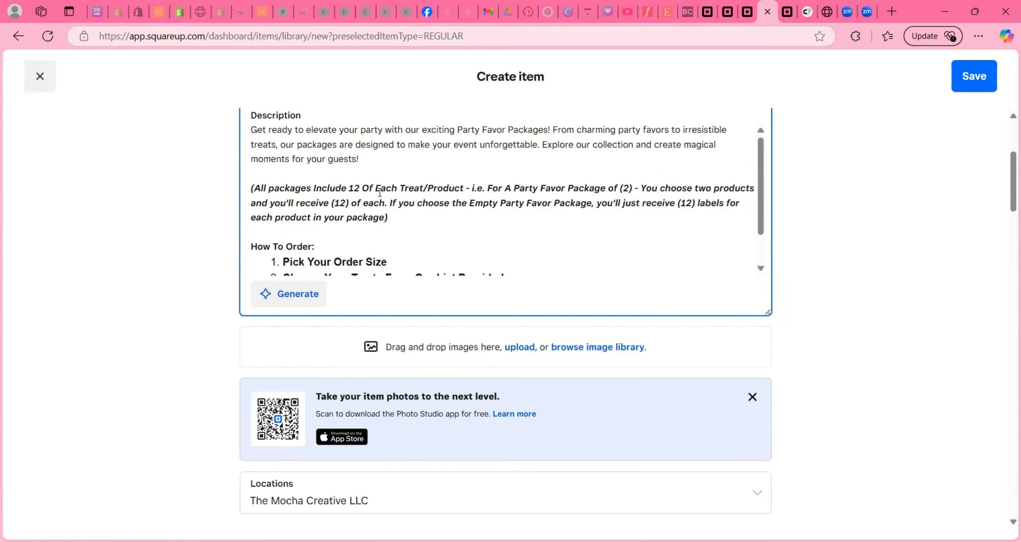
scroll(380, 192, down, 1)
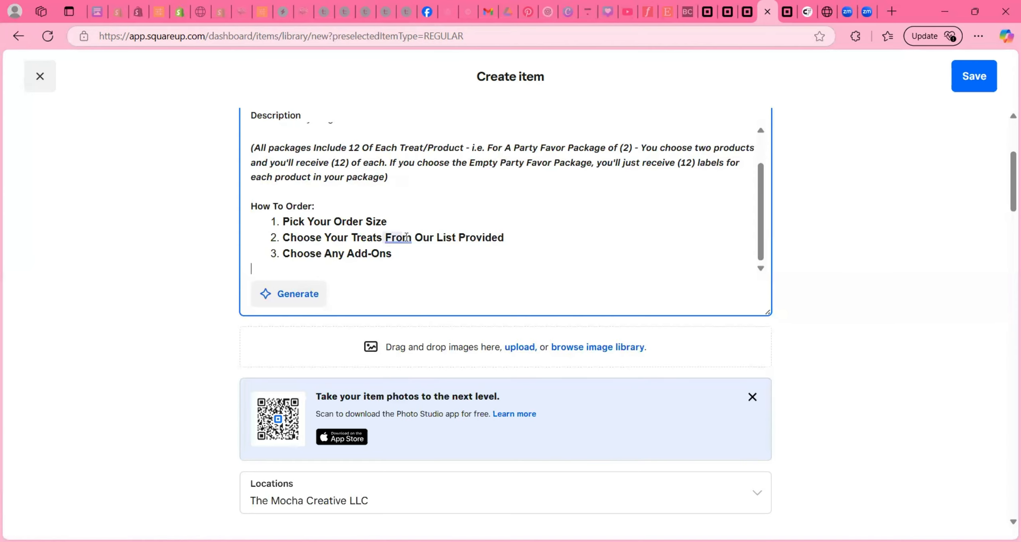
scroll(417, 211, up, 1)
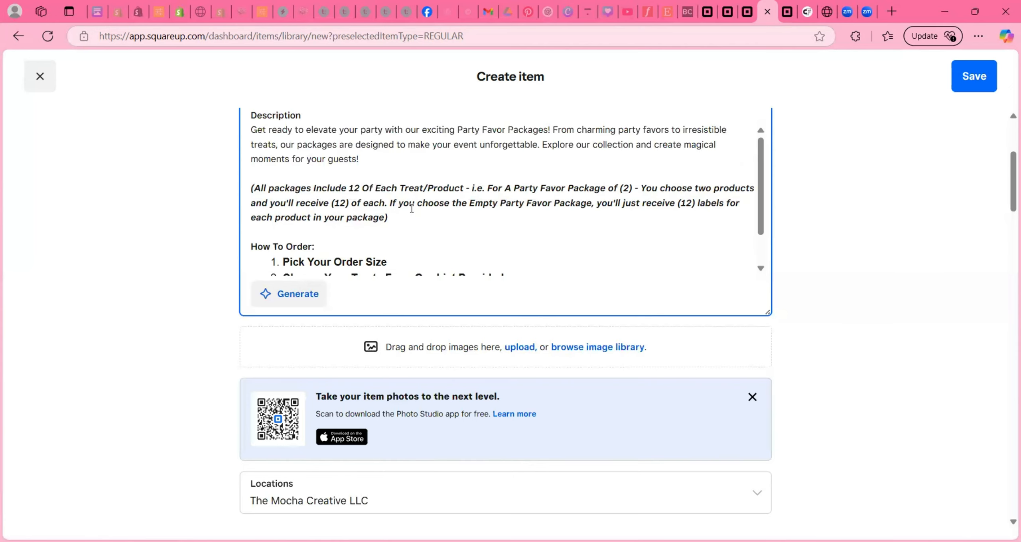
scroll(411, 208, down, 1)
scroll(455, 301, down, 10)
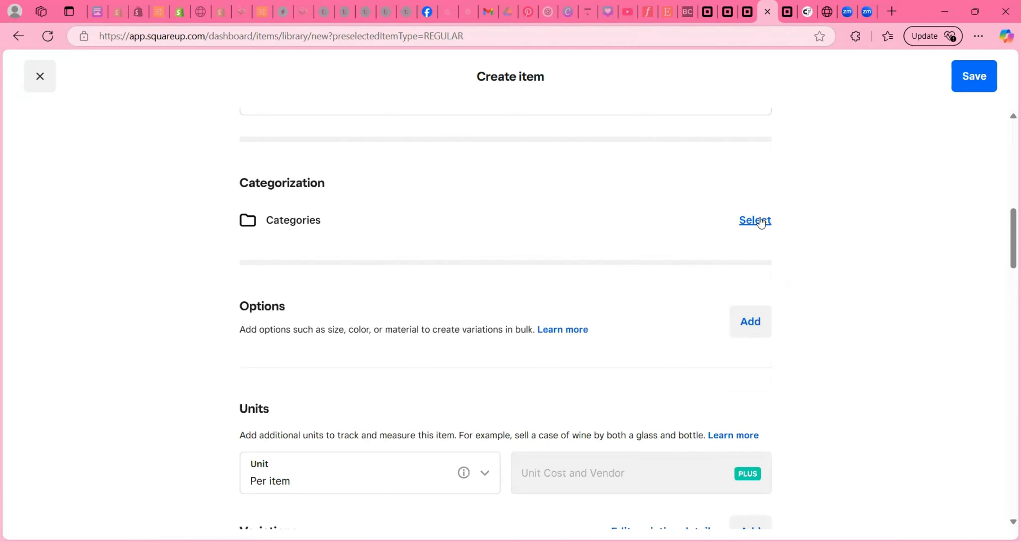
scroll(387, 218, down, 3)
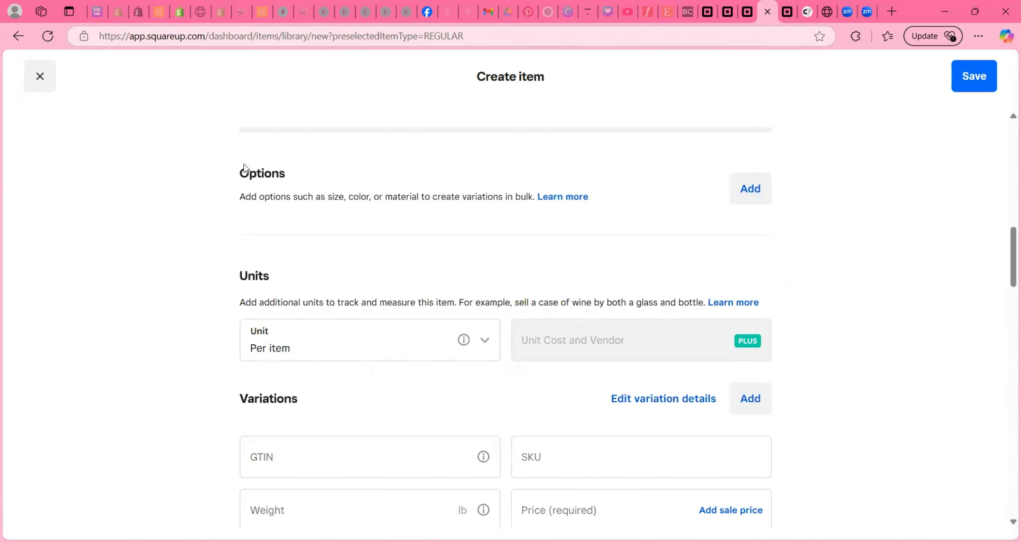
- Add the Choose Package option set and create its ten variations (1–10)
click(746, 191)
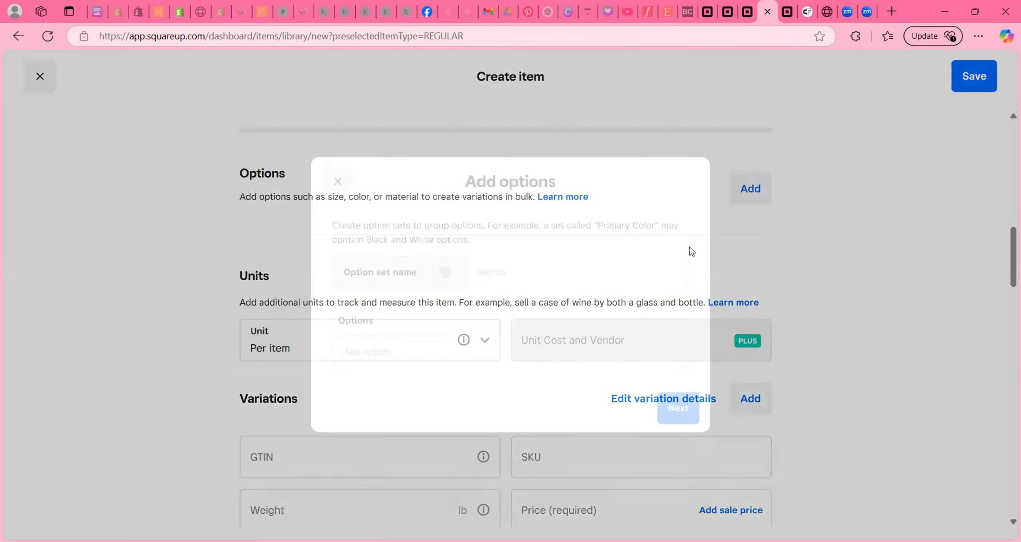
click(512, 275)
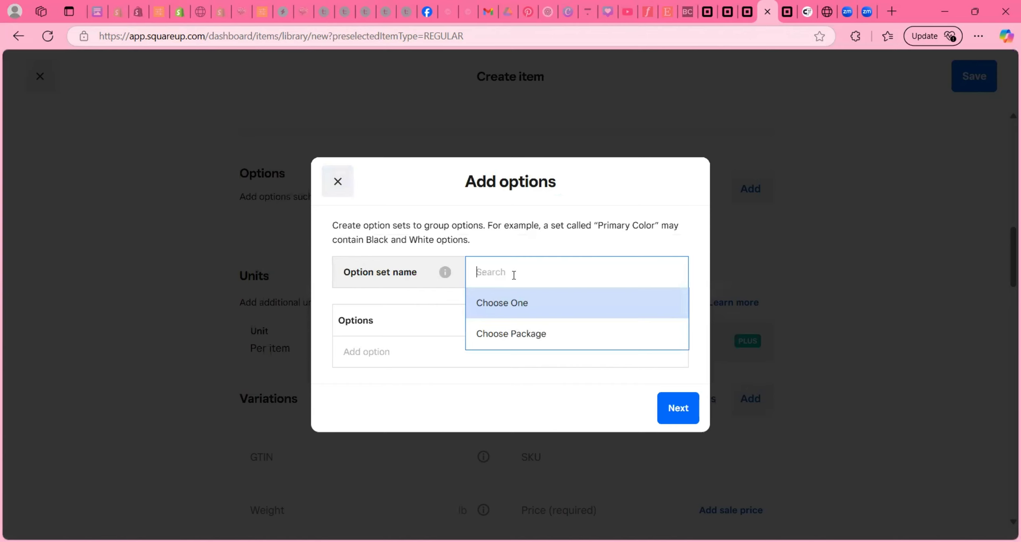
click(518, 334)
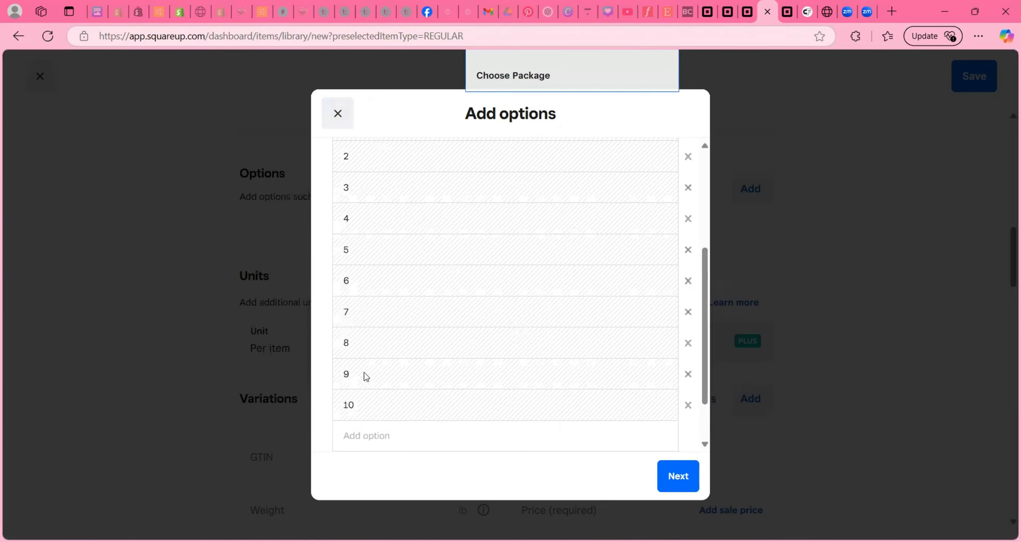
click(678, 476)
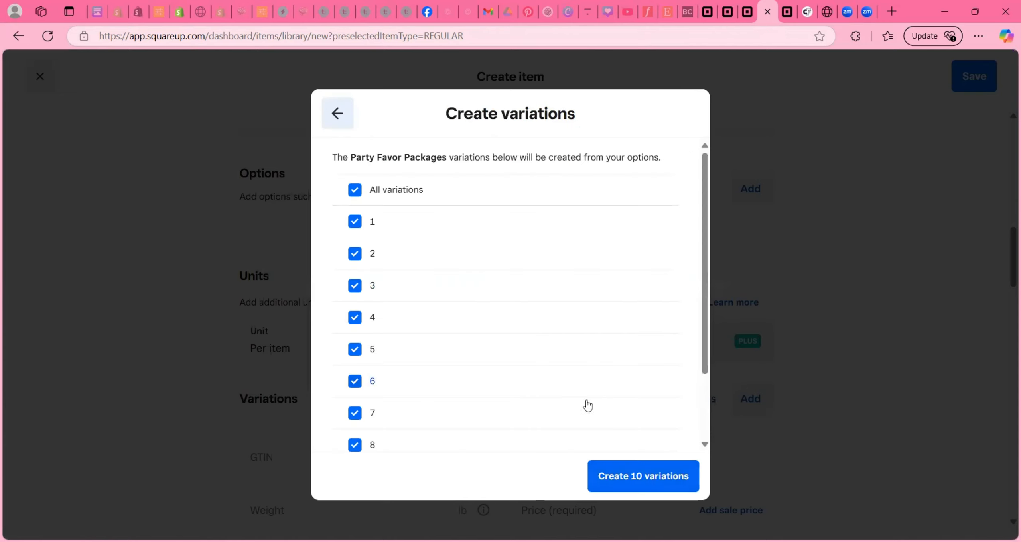
click(619, 469)
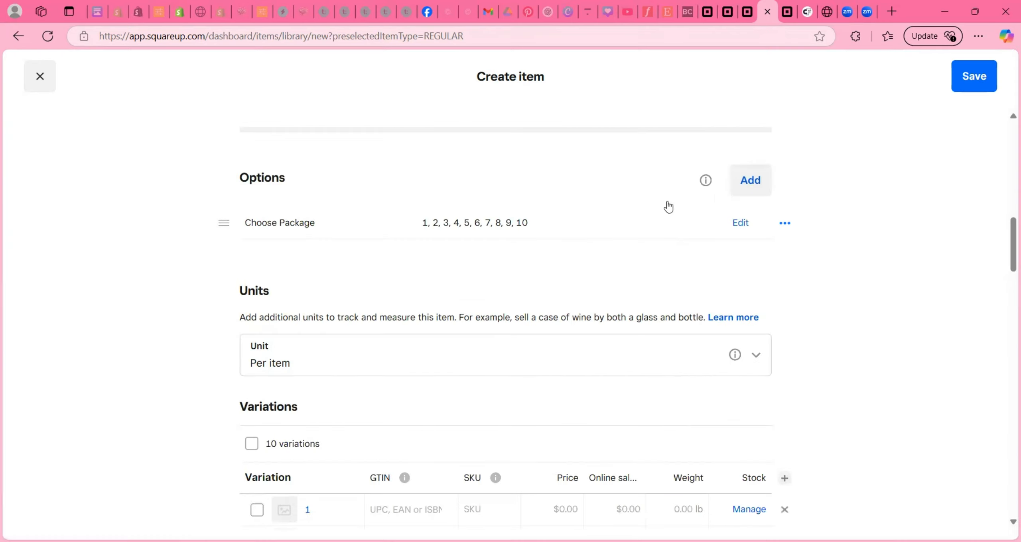
- Add the Choose One option (Empty, Filled) to produce 20 combined variations
click(752, 188)
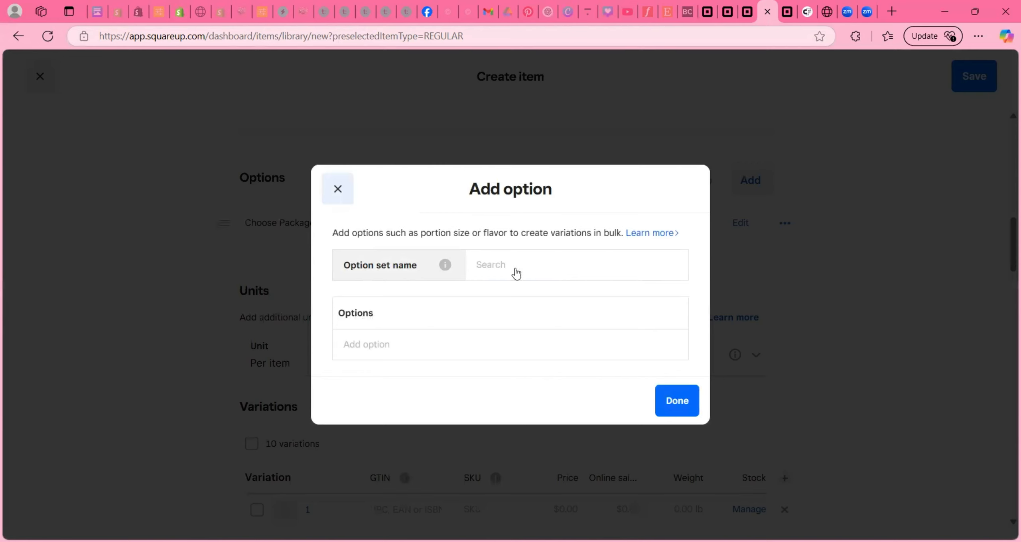
click(515, 271)
click(512, 297)
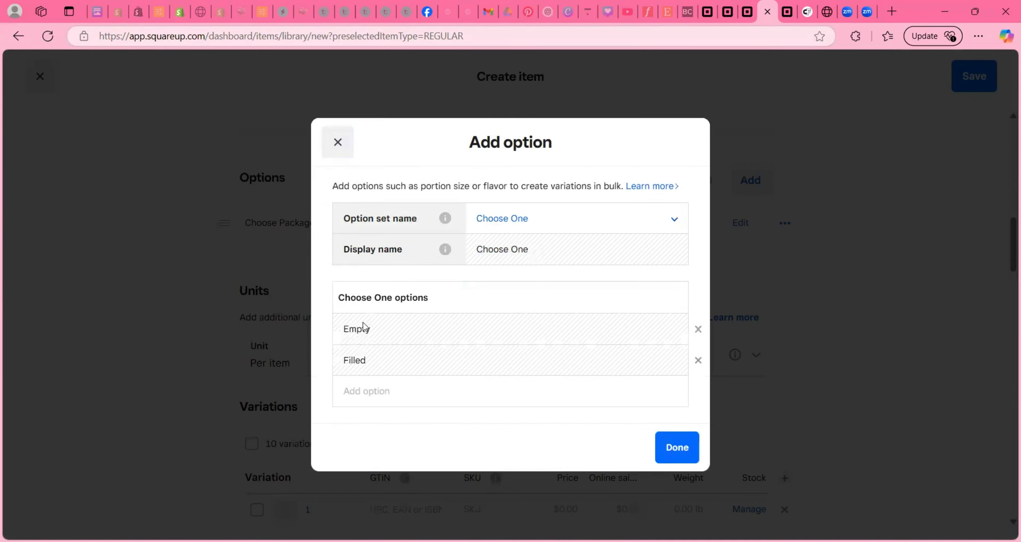
click(675, 447)
click(643, 476)
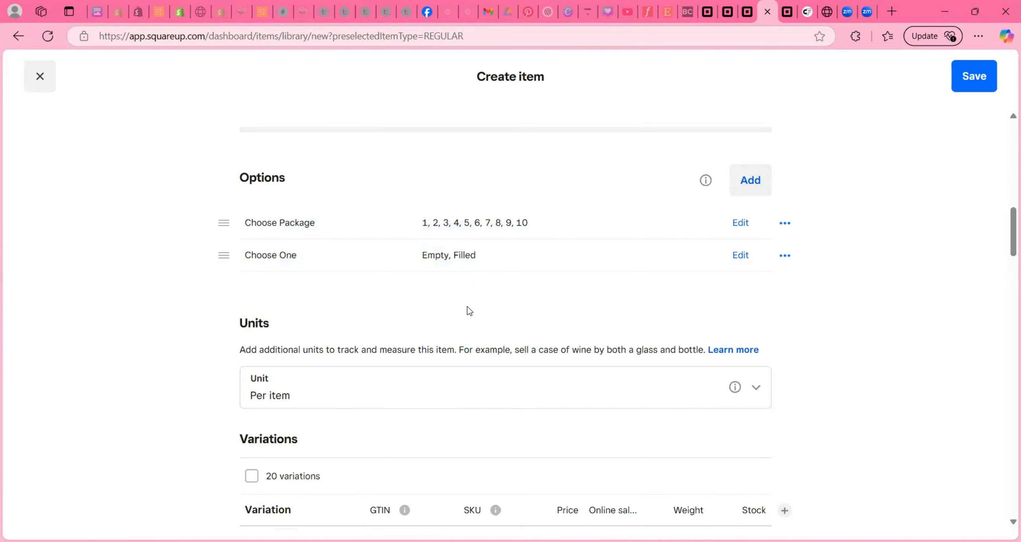
scroll(467, 310, down, 5)
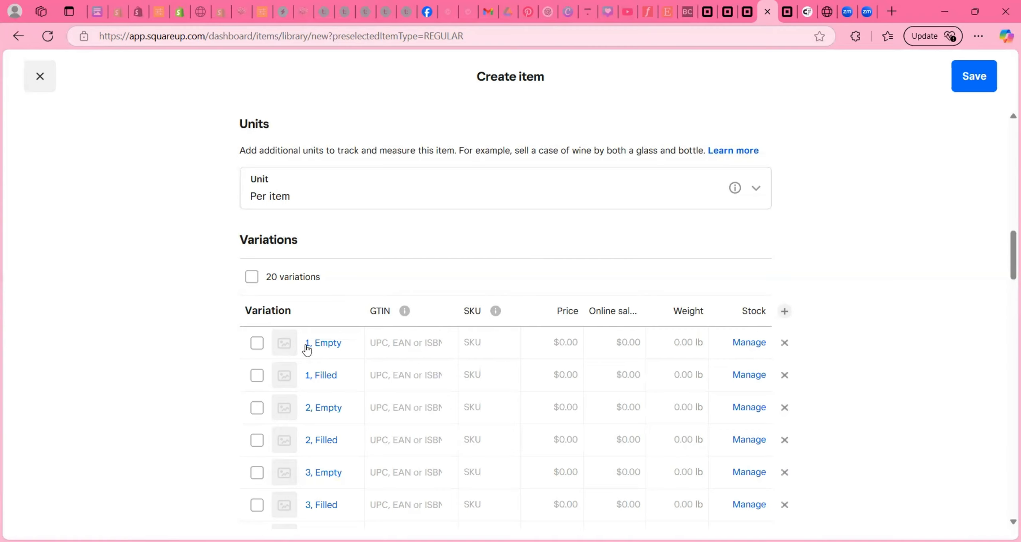
- Turn on stock tracking in the Manage stock settings of the 1, Empty variation
click(329, 349)
click(397, 172)
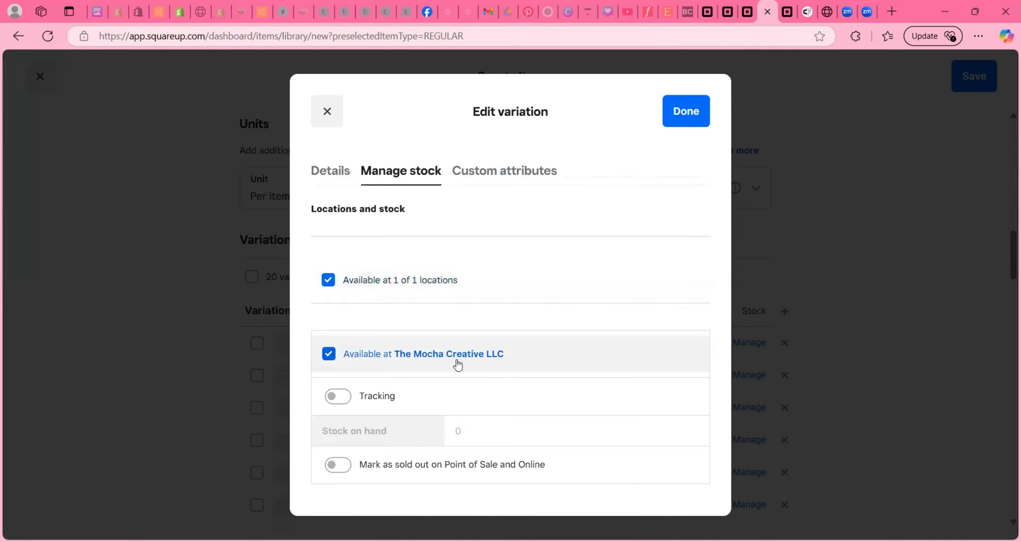
click(341, 396)
click(335, 393)
click(340, 402)
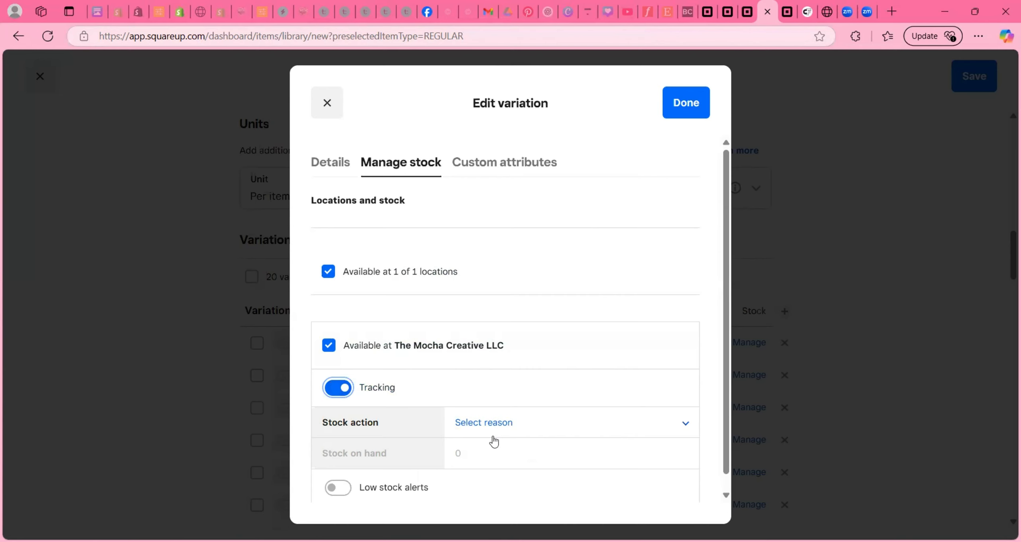
scroll(360, 328, up, 1)
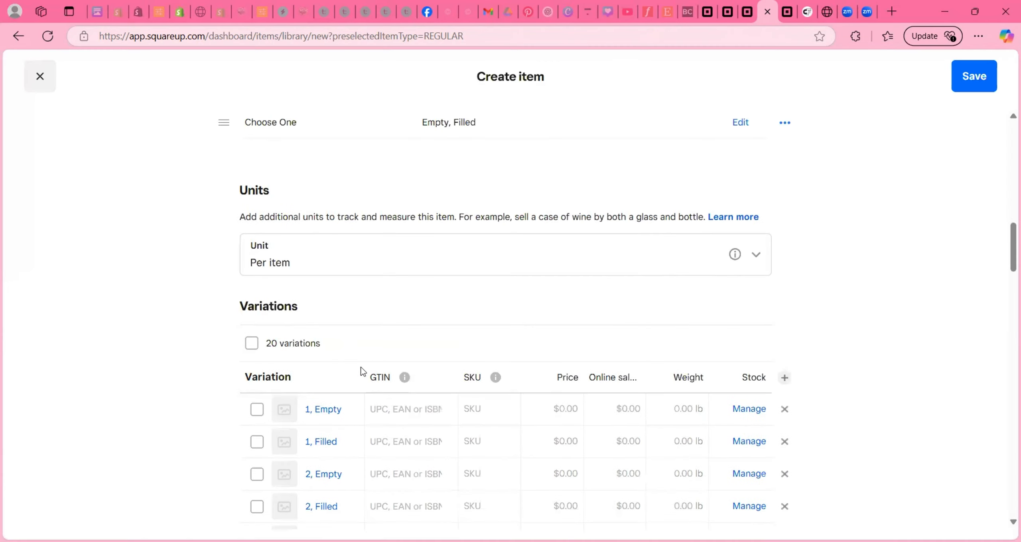
scroll(359, 366, down, 3)
click(550, 210)
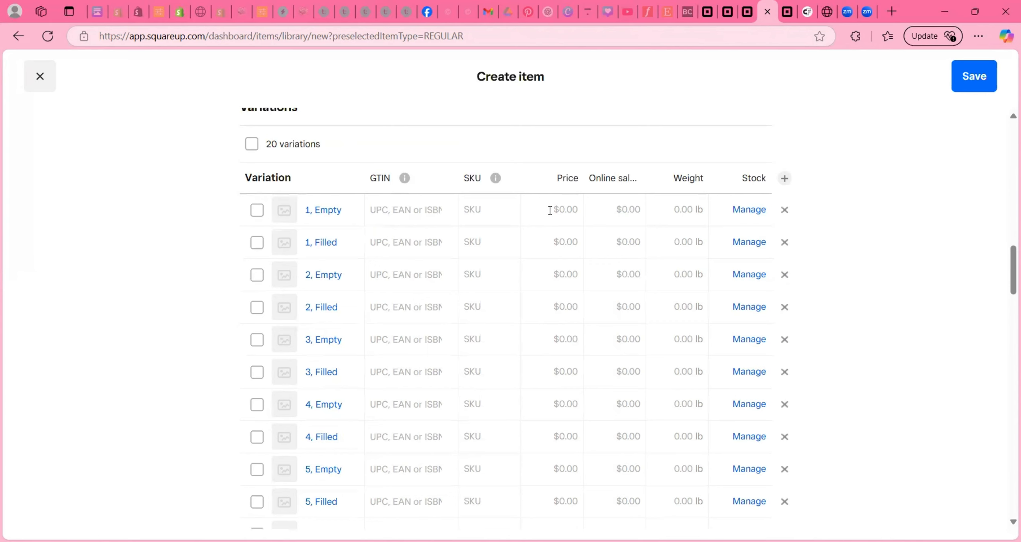
- Price the first variations at $40, $60, $80, $120, $120 and $180
text(40)
click(567, 242)
text(60)
click(563, 275)
text(80)
click(565, 309)
text(120)
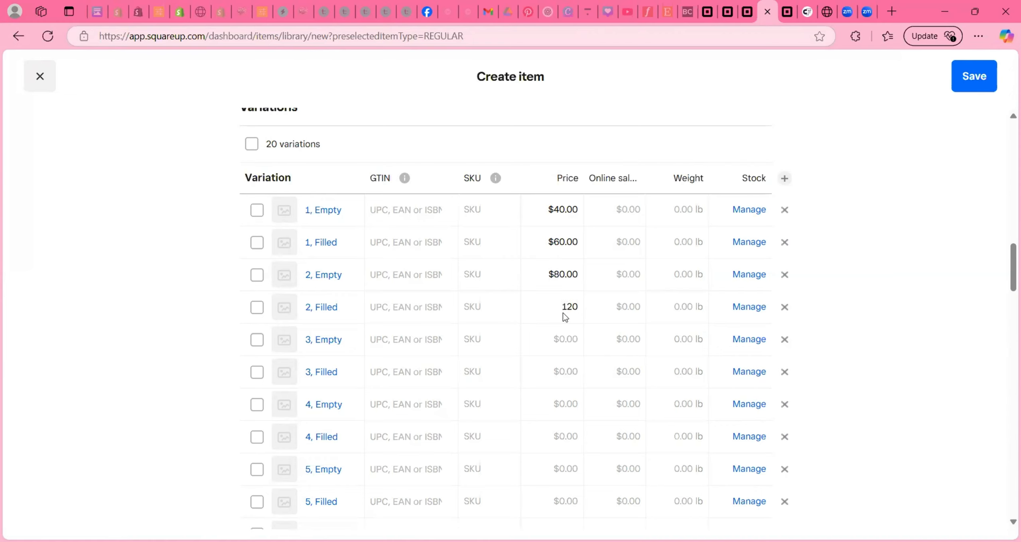
click(568, 349)
text(120)
click(567, 361)
text(180)
- Enter prices $160, $240 and $200 for the next variations, then save the item
scroll(565, 342, down, 2)
click(566, 340)
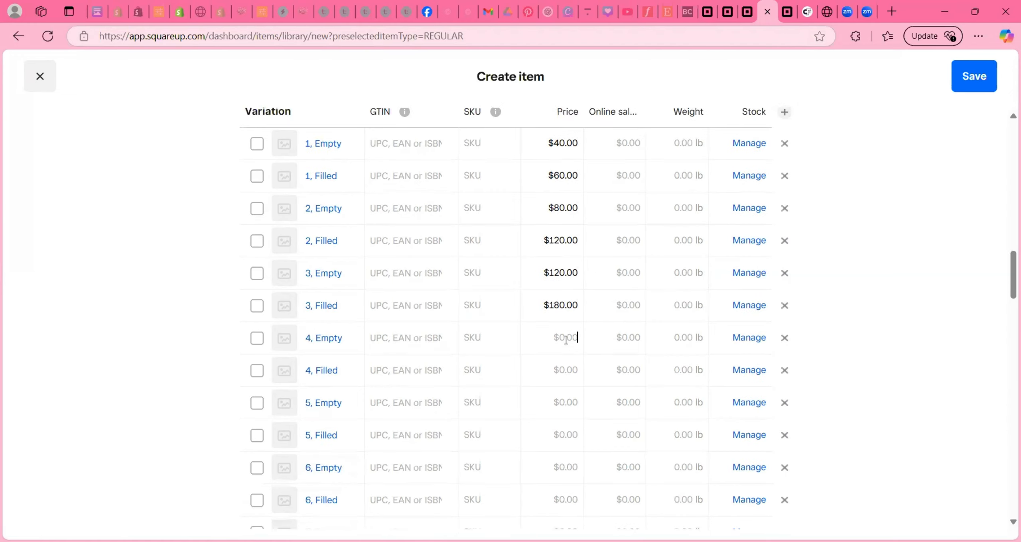
text(160)
click(566, 372)
text(240)
click(568, 401)
text(200)
click(558, 434)
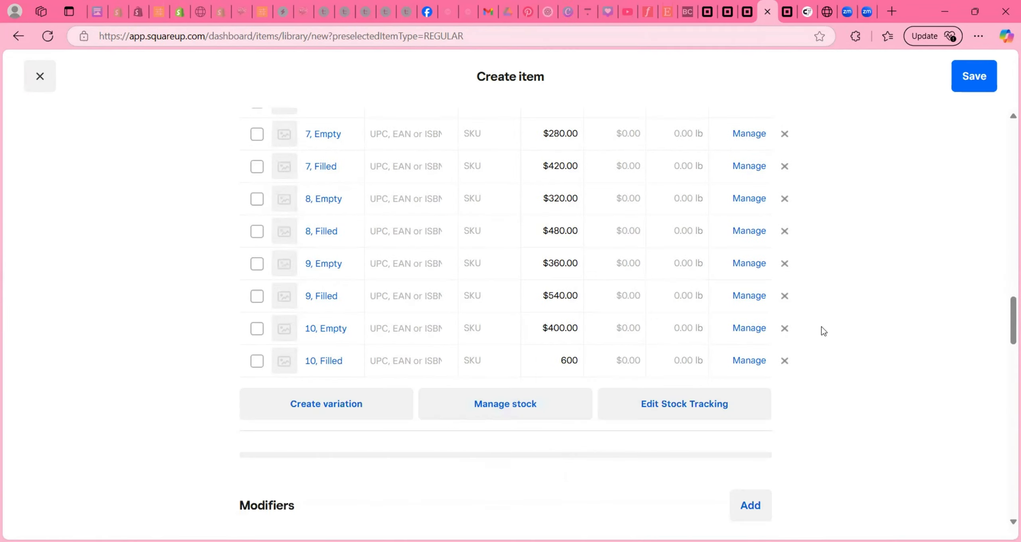
click(823, 331)
click(973, 79)
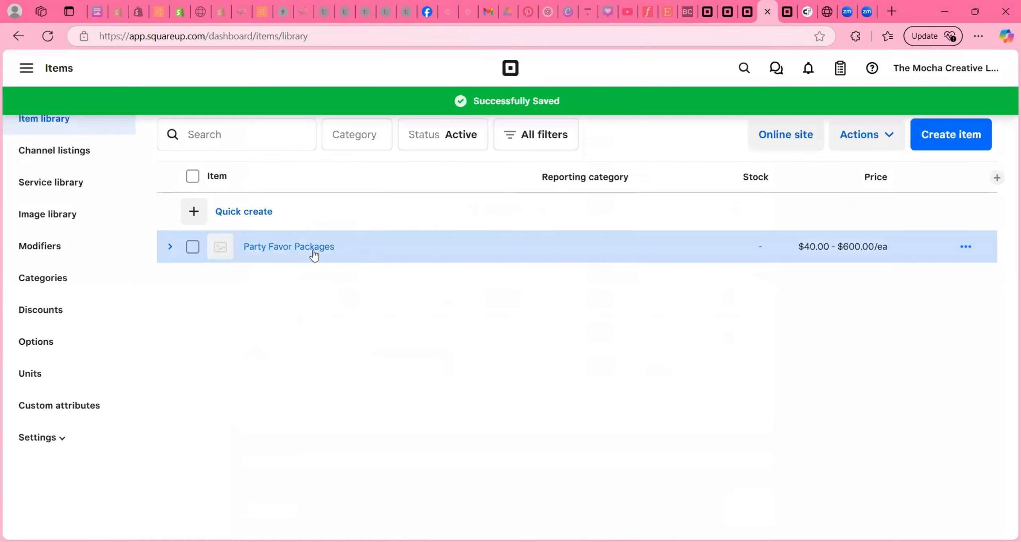
- Reopen Party Favor Packages and set the party photo from the image library as its image
click(312, 250)
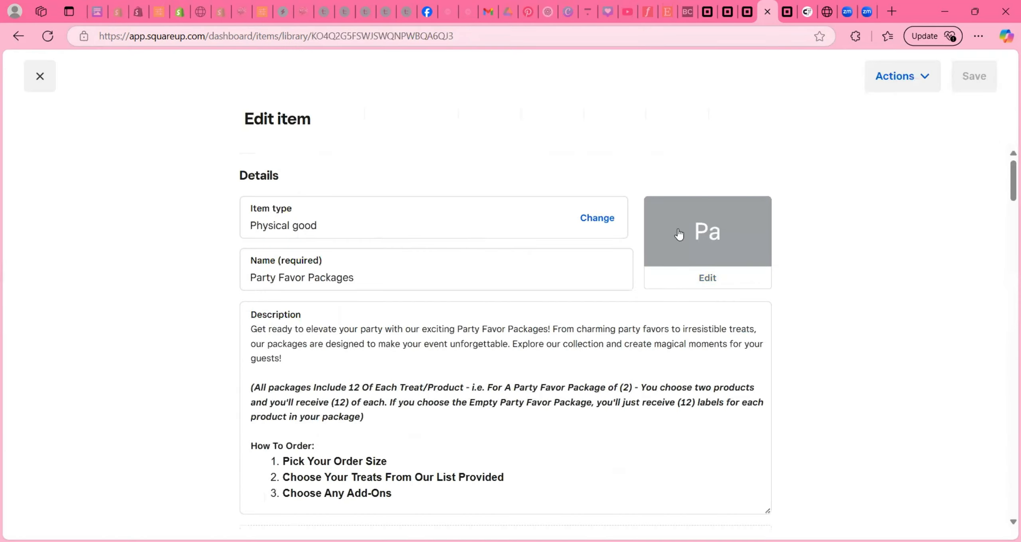
click(708, 279)
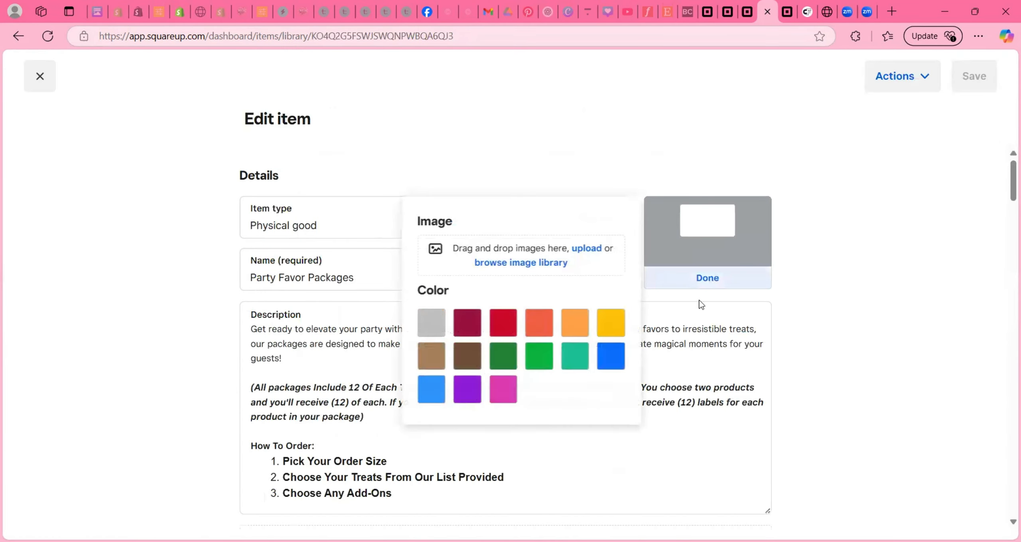
click(485, 262)
click(701, 415)
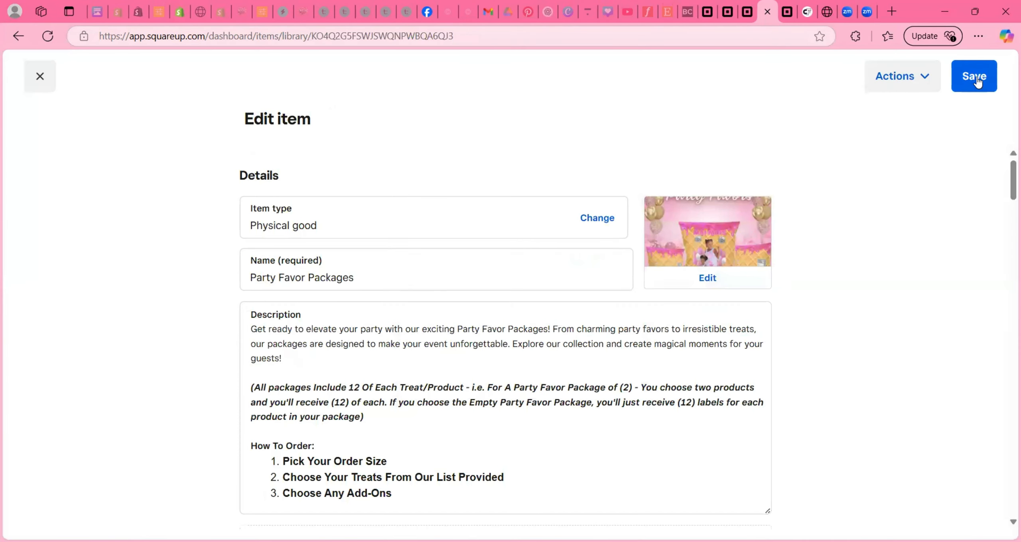
scroll(457, 241, down, 5)
scroll(456, 241, down, 10)
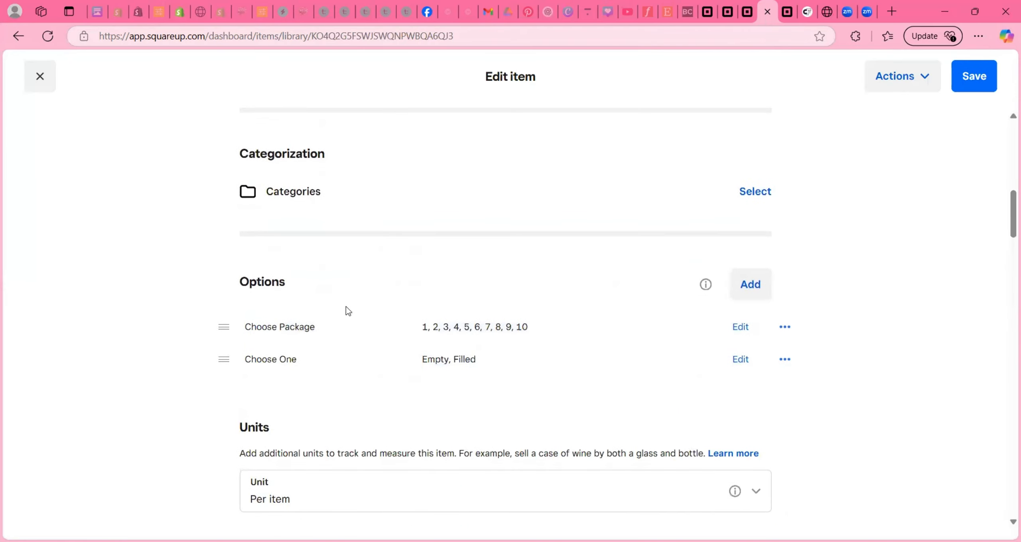
scroll(347, 334, down, 15)
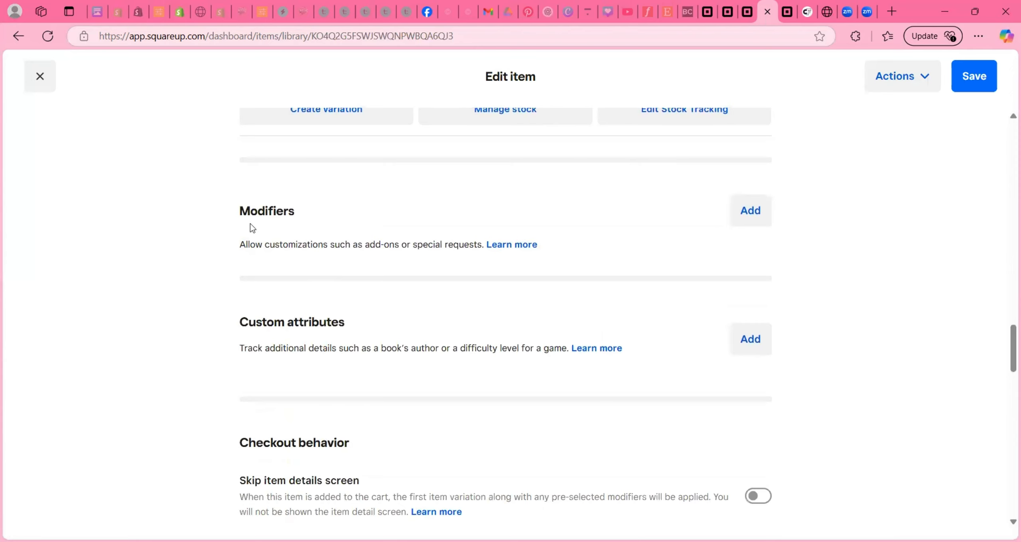
- Attach the Type Of Event modifier set to the item and go to the Modifiers page
click(752, 218)
click(695, 415)
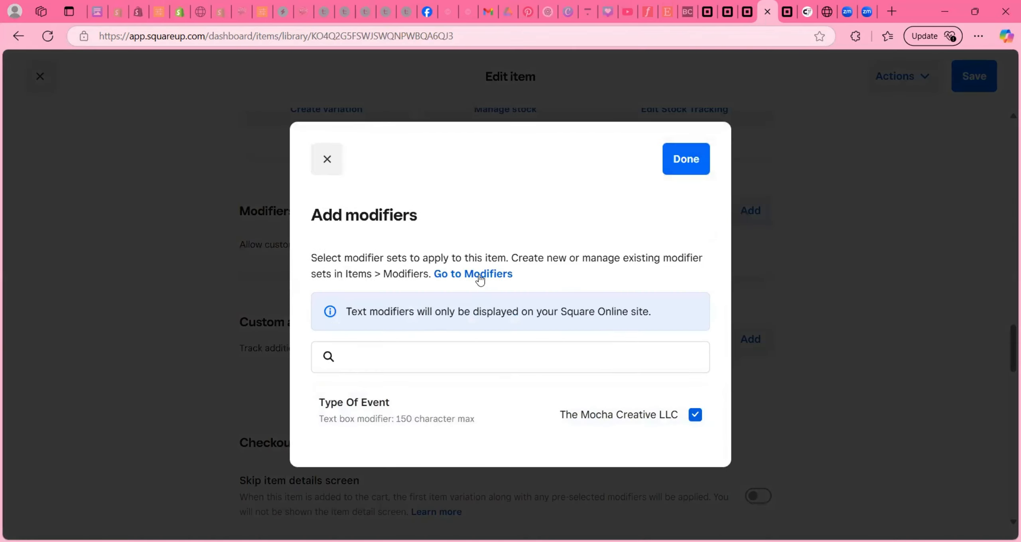
click(478, 274)
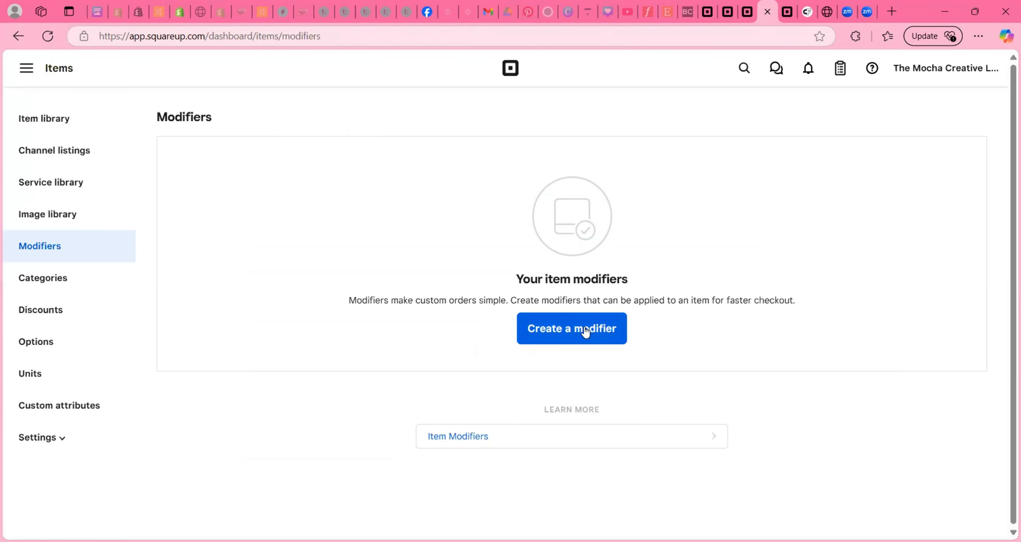
- Save a required text modifier set 'Name You'd Like On Your Favors?' and move Type Of Event to the top
click(584, 331)
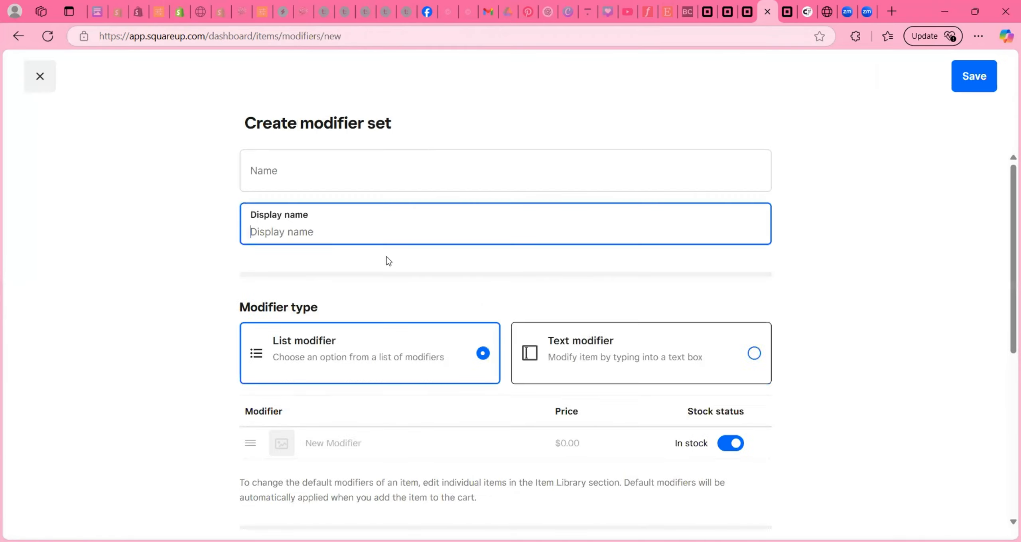
click(344, 180)
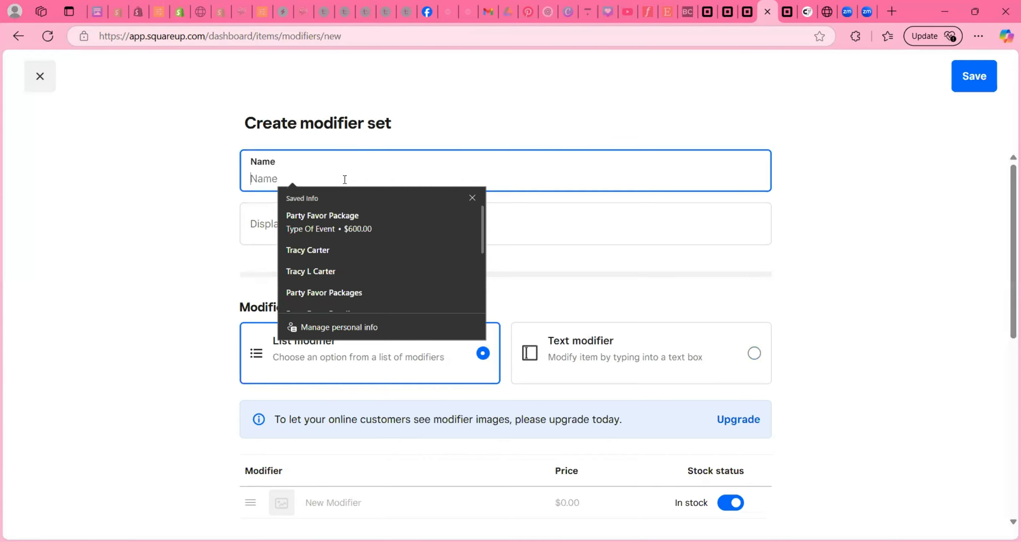
key(Tab)
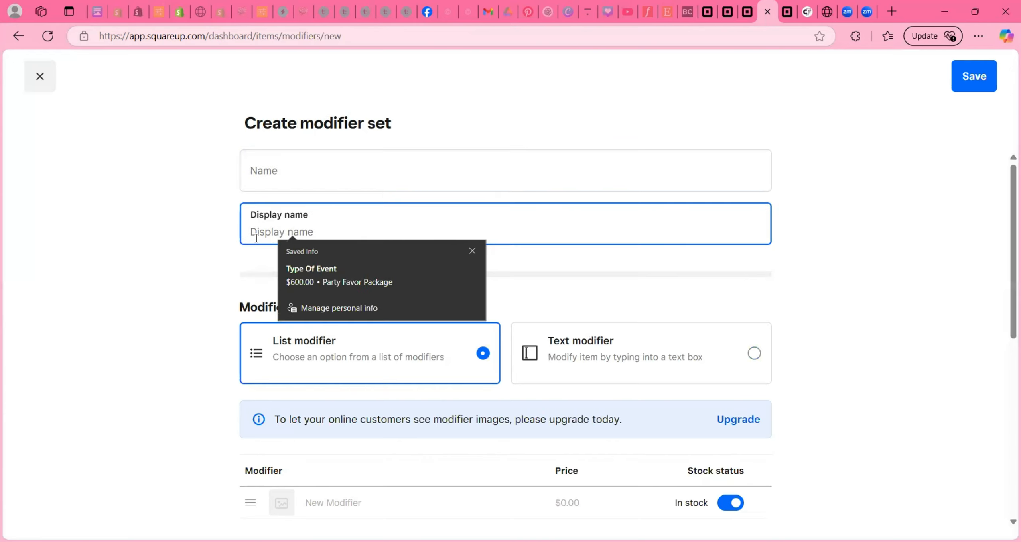
click(362, 288)
click(660, 352)
scroll(660, 290, down, 6)
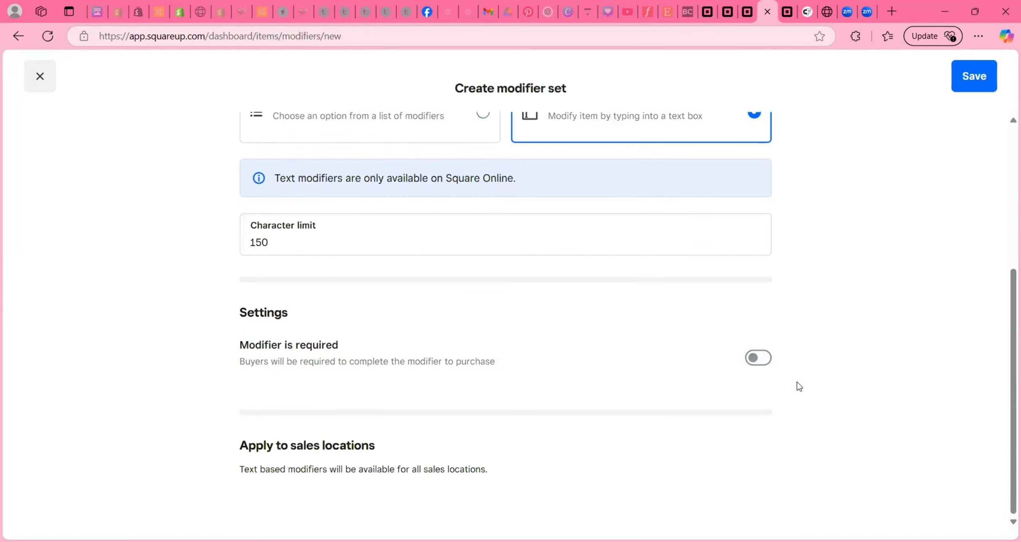
click(767, 359)
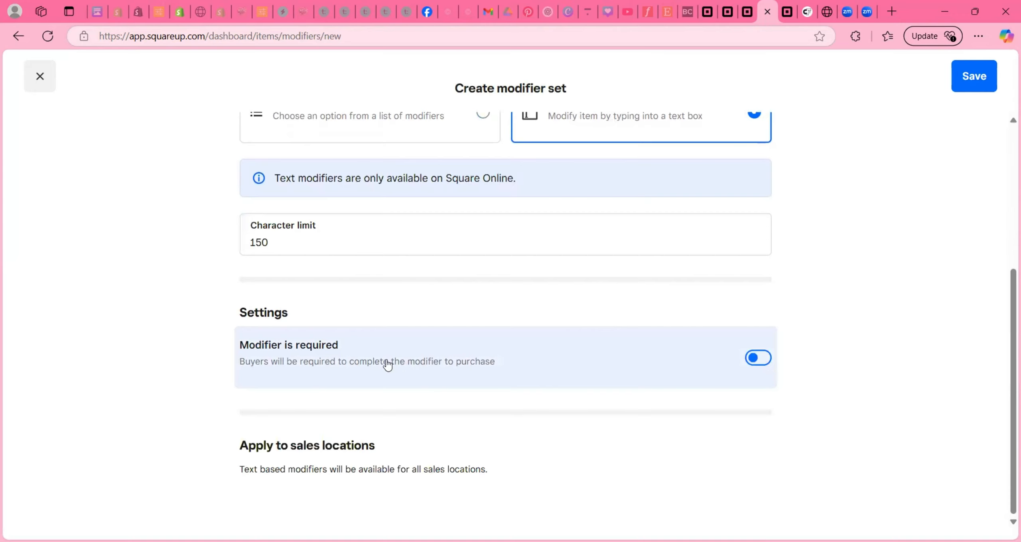
click(973, 86)
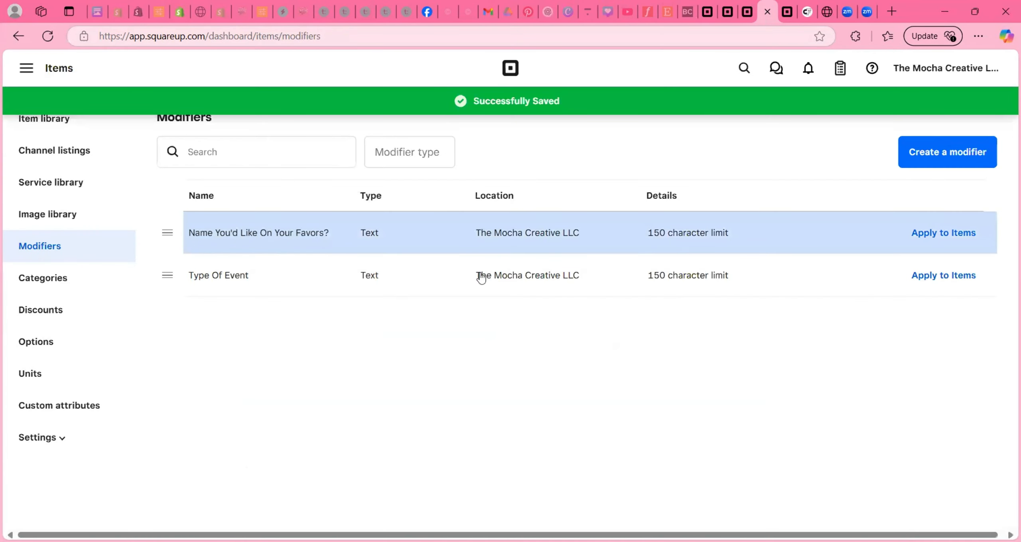
drag(168, 281, 169, 235)
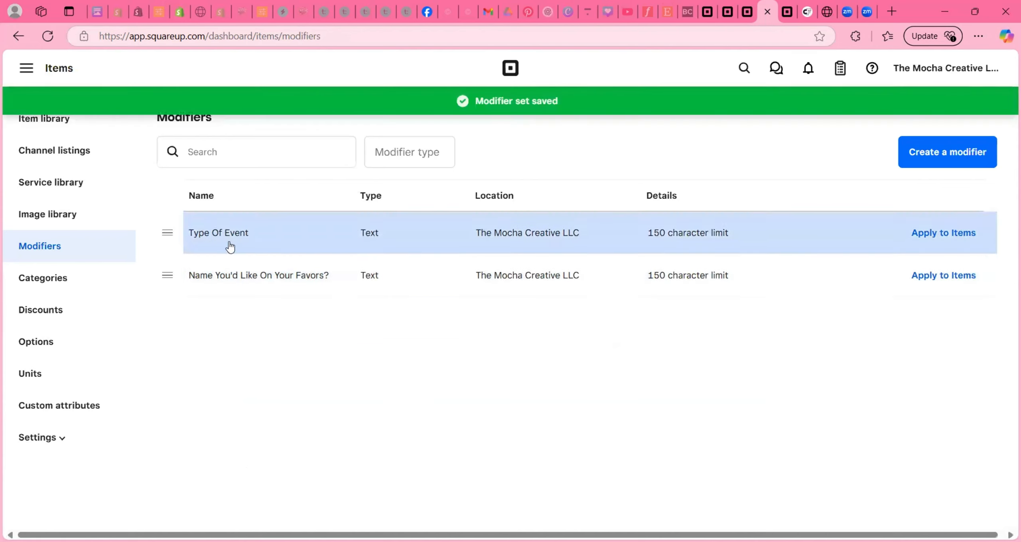
- Create a required text modifier set named 'What Theme Would You Like (Cocomelon, 40th BDay)' and save it
click(943, 157)
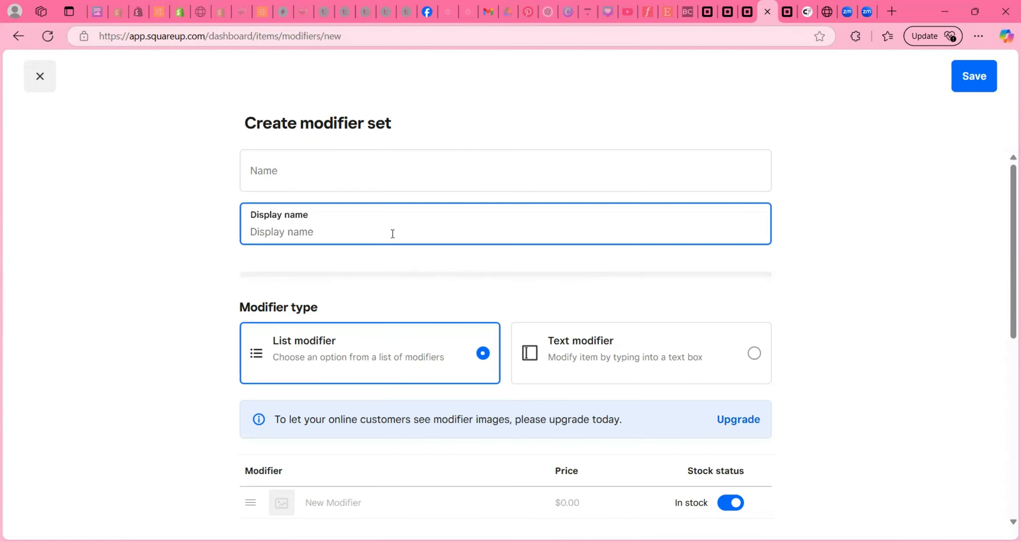
text(What Theme Would)
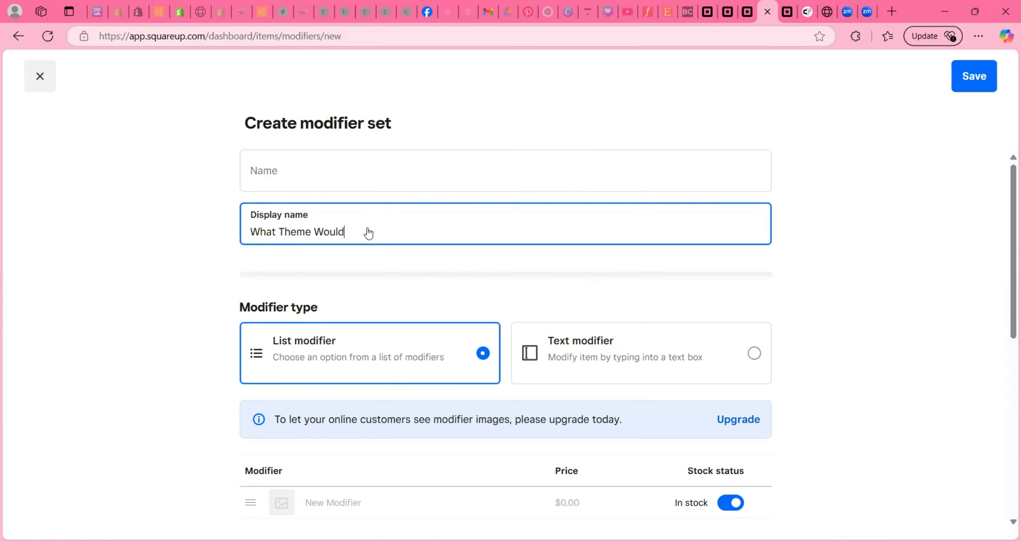
text( You Like)
click(641, 353)
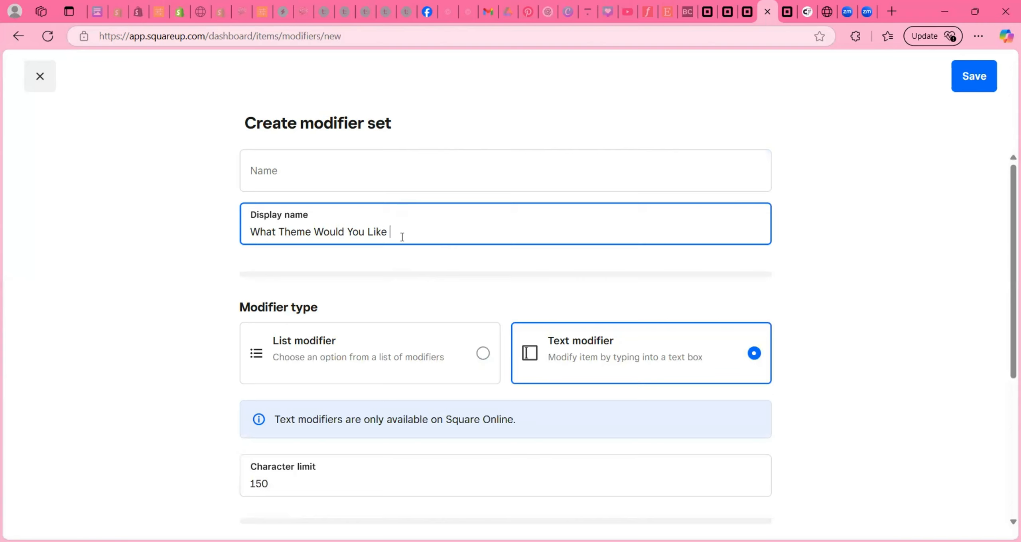
text((Cocomelon, 40th BDay))
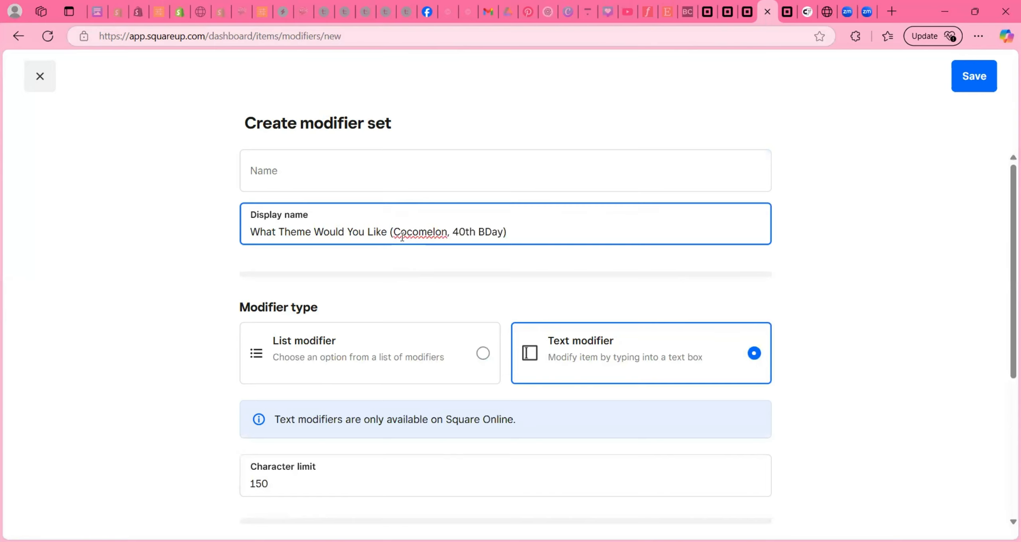
click(502, 233)
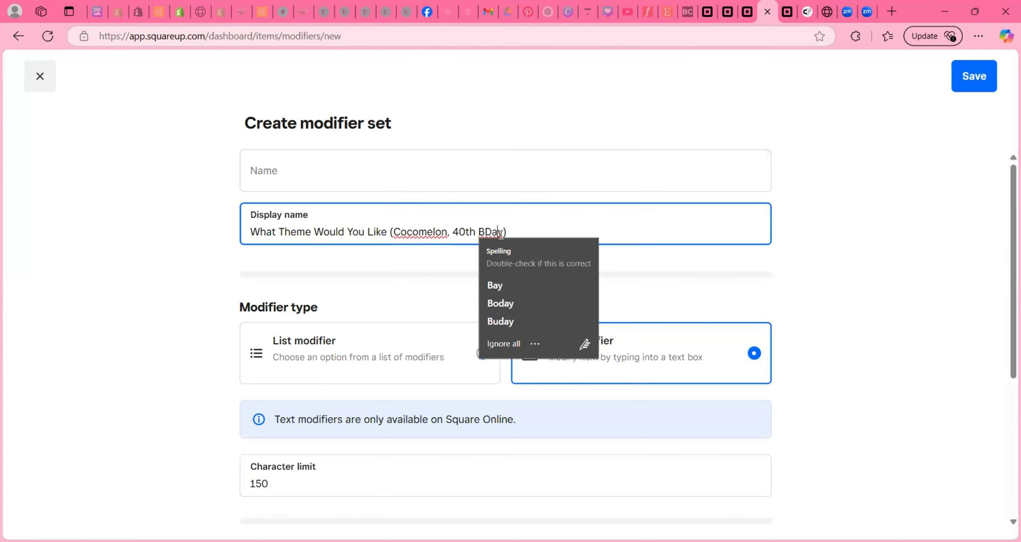
scroll(403, 239, down, 4)
click(496, 268)
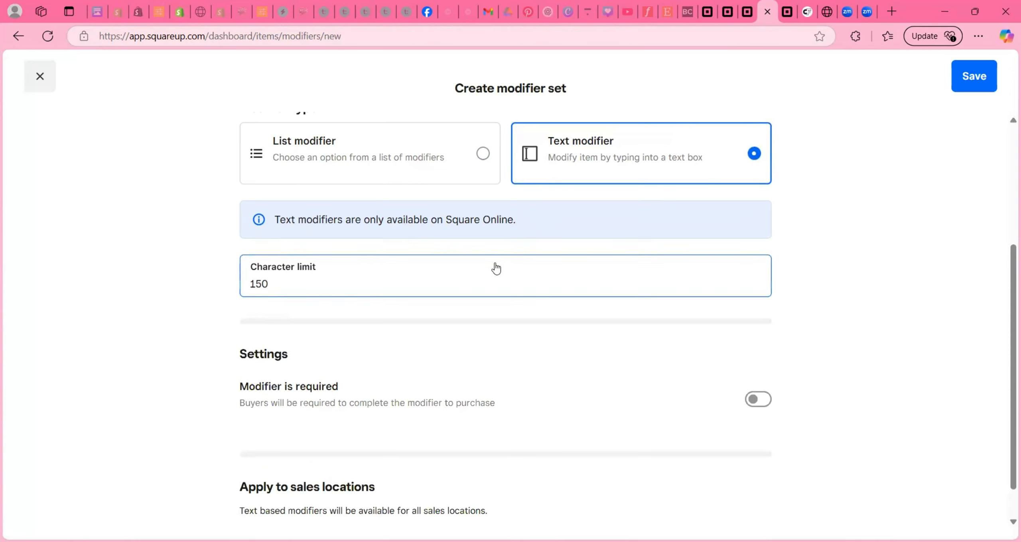
scroll(495, 268, up, 4)
scroll(495, 267, down, 5)
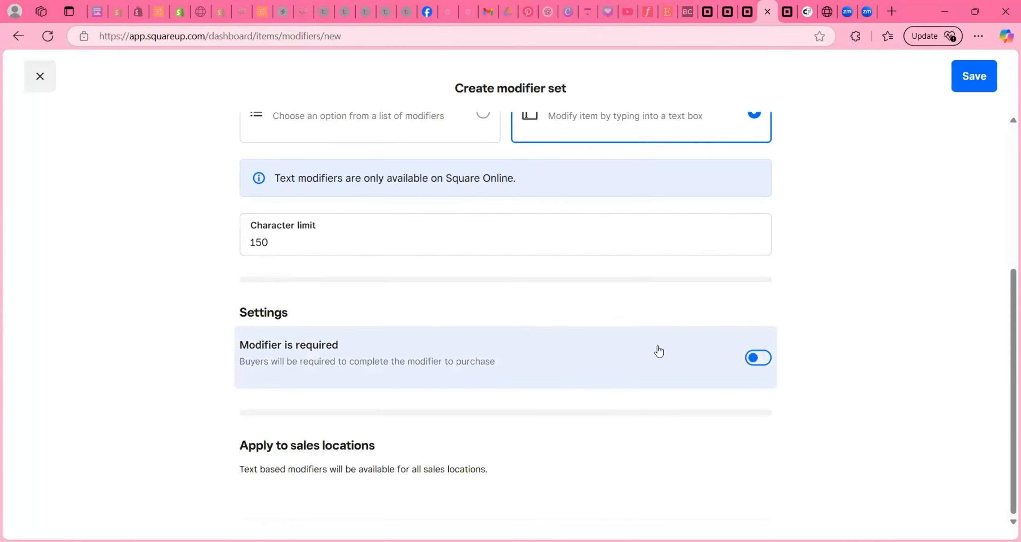
click(768, 365)
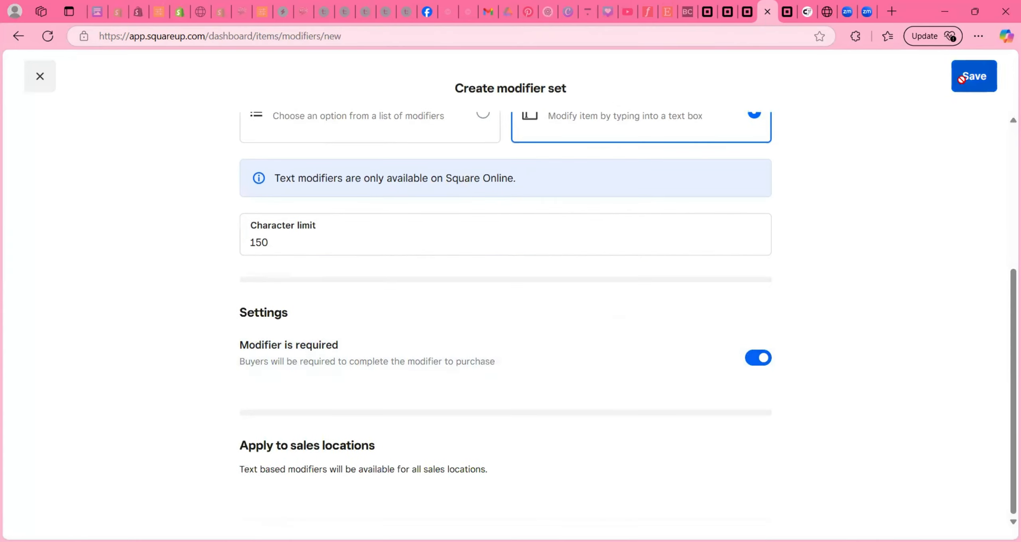
click(974, 78)
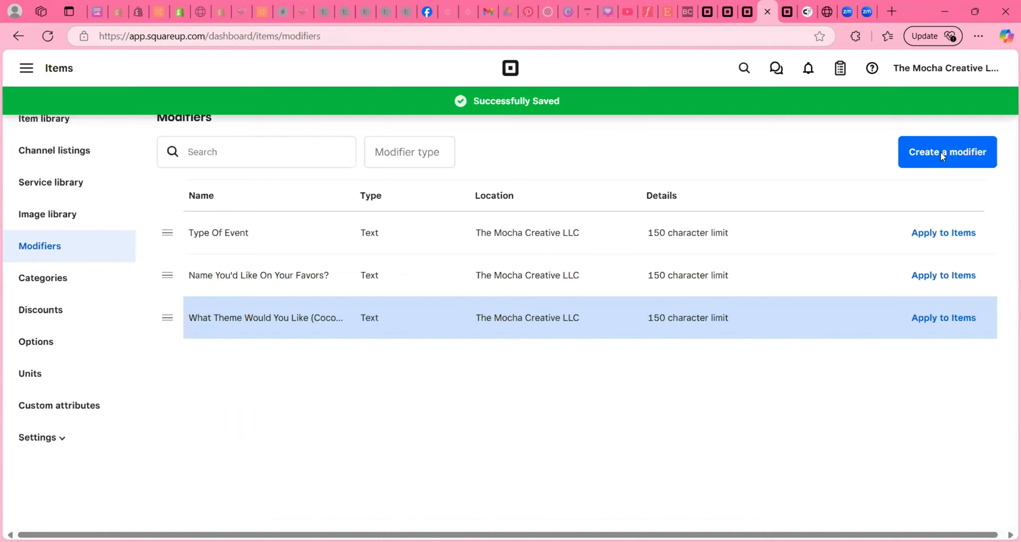
- Finish the 'Color Scheme (Please Be Specific - Light Pink, Navy Blue, etc)' modifier as required text, and save it
click(940, 153)
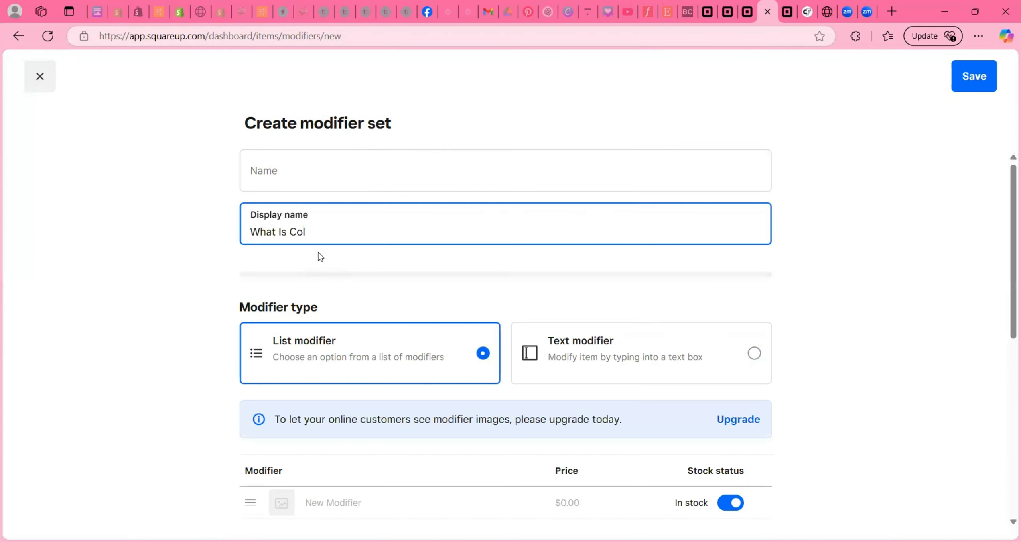
text(or Scheme (Plea)
text(se Be Specific - L)
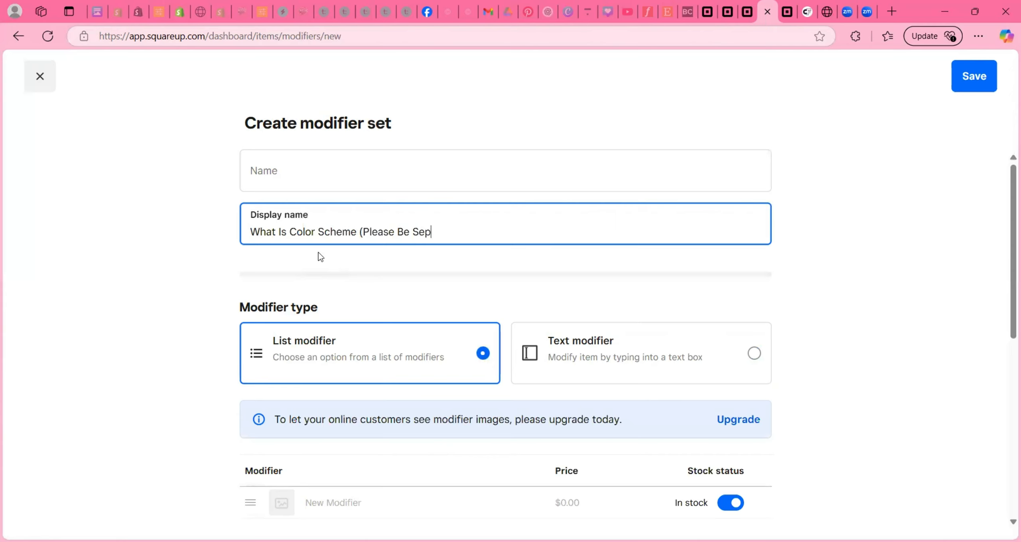
text(ight Pink, Navy Blue, et)
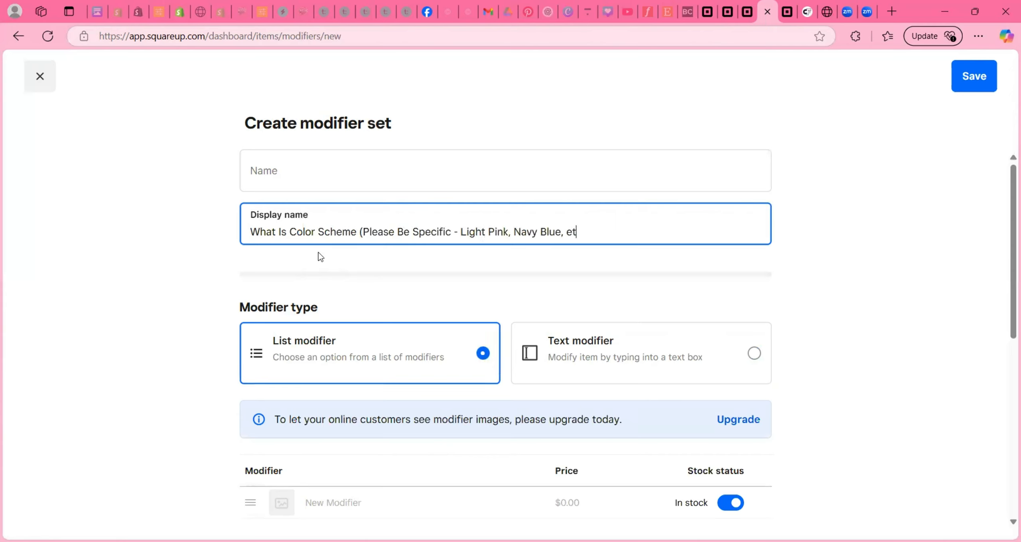
text(c))
click(677, 354)
scroll(546, 360, down, 5)
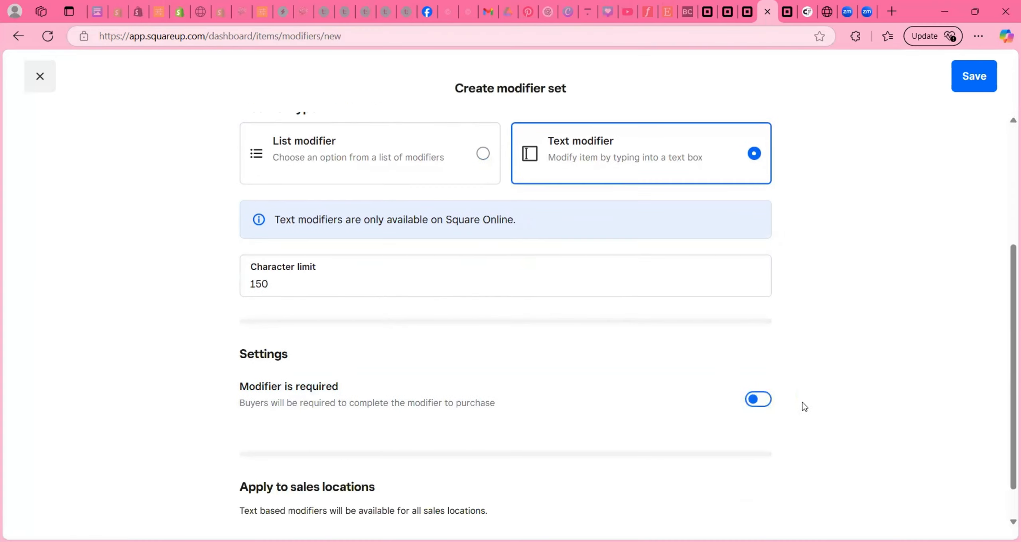
click(760, 400)
click(973, 76)
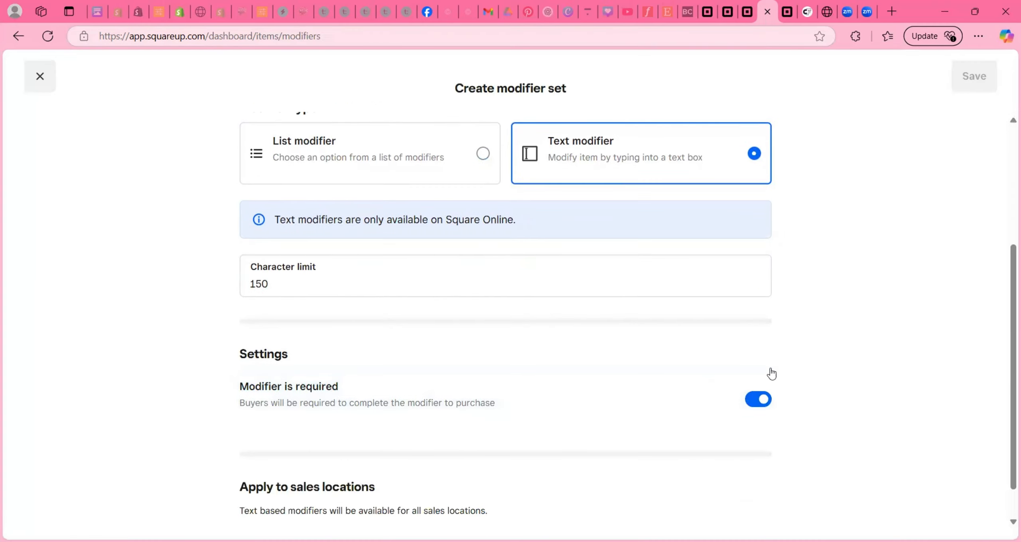
- Create a modifier named 'Which Treats Would You Like For Your Favors?', display name adding '(based on package chosen)'
click(941, 153)
click(348, 171)
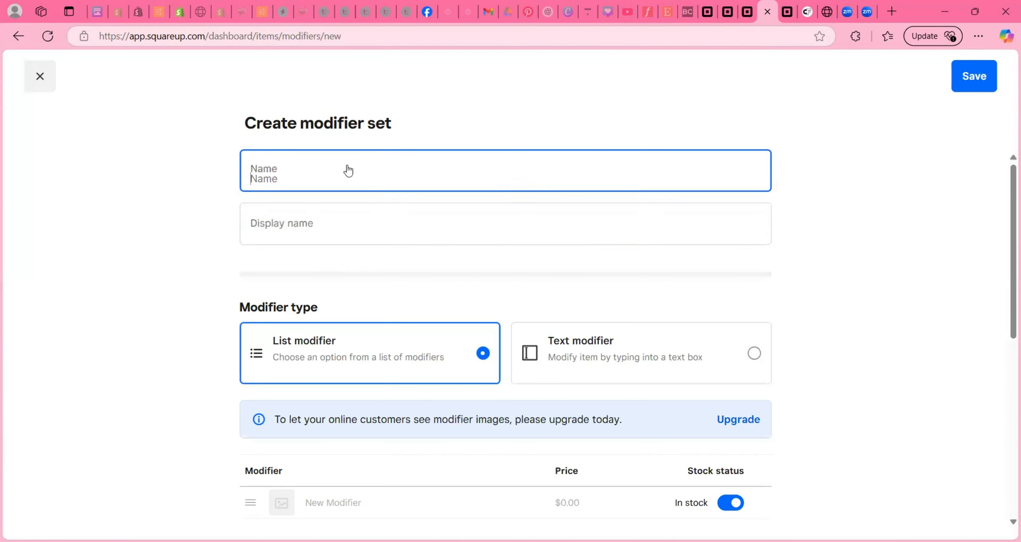
text(Which)
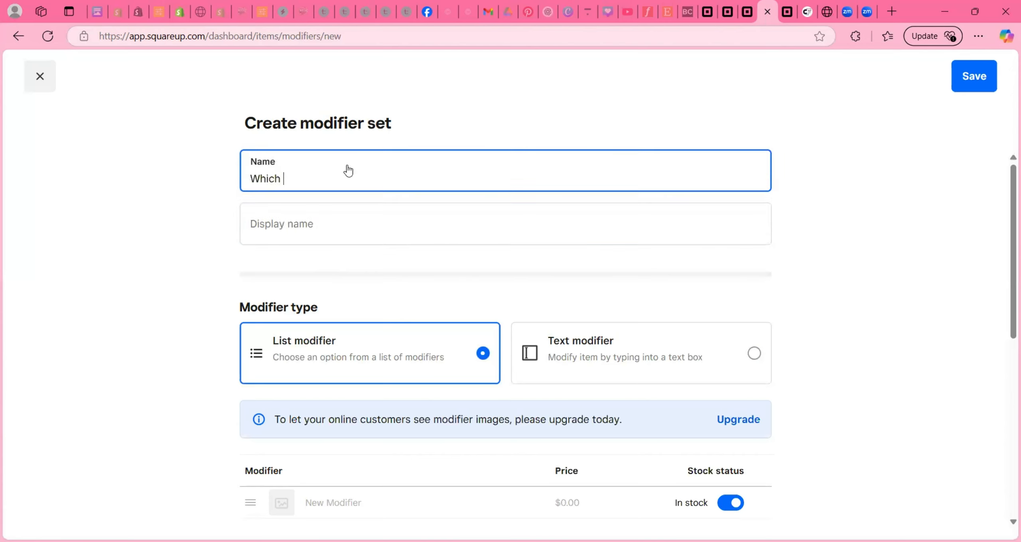
text( Treats Would You Like For )
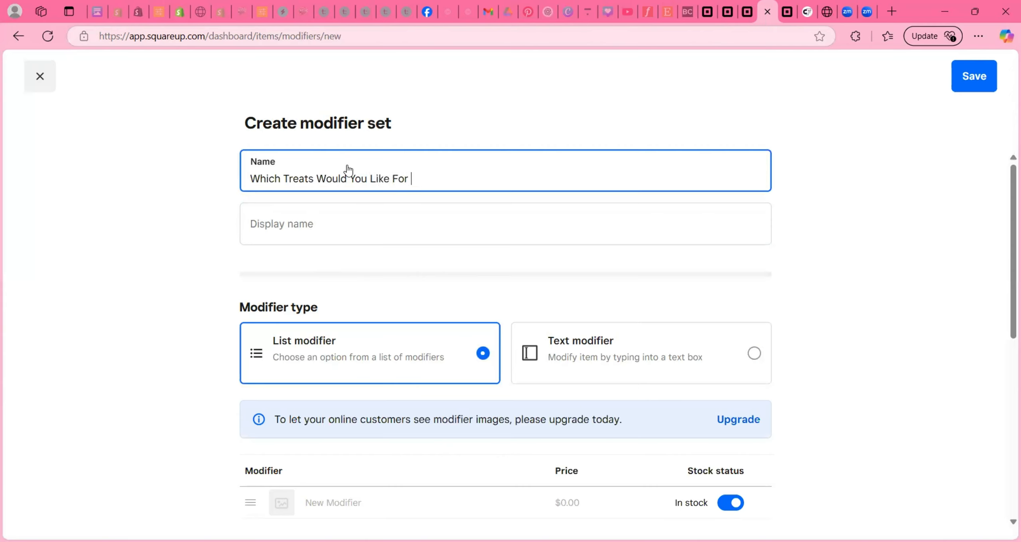
text(Your Favors?)
triple_click(477, 178)
key(ctrl+c)
click(473, 226)
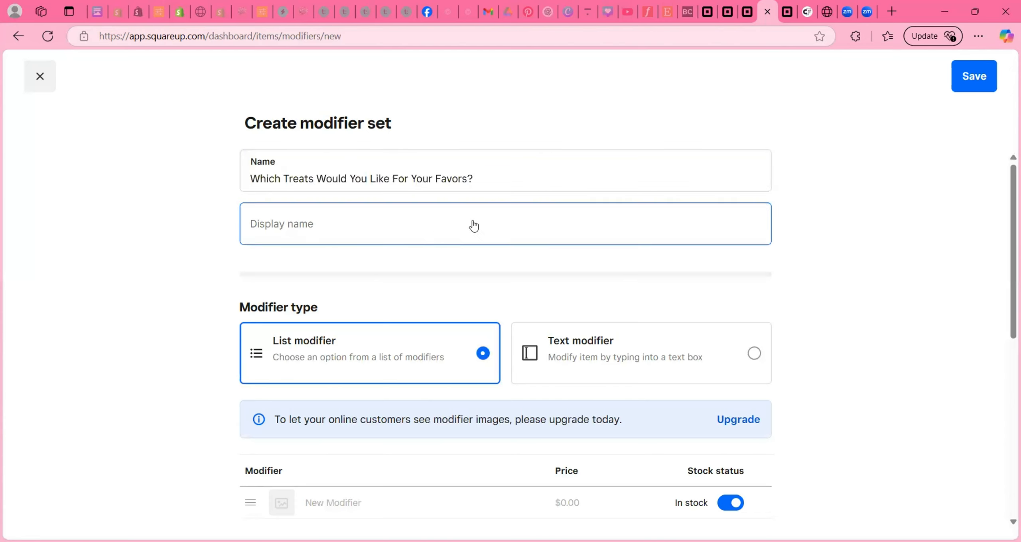
key(ctrl+v)
click(467, 231)
text((choose b)
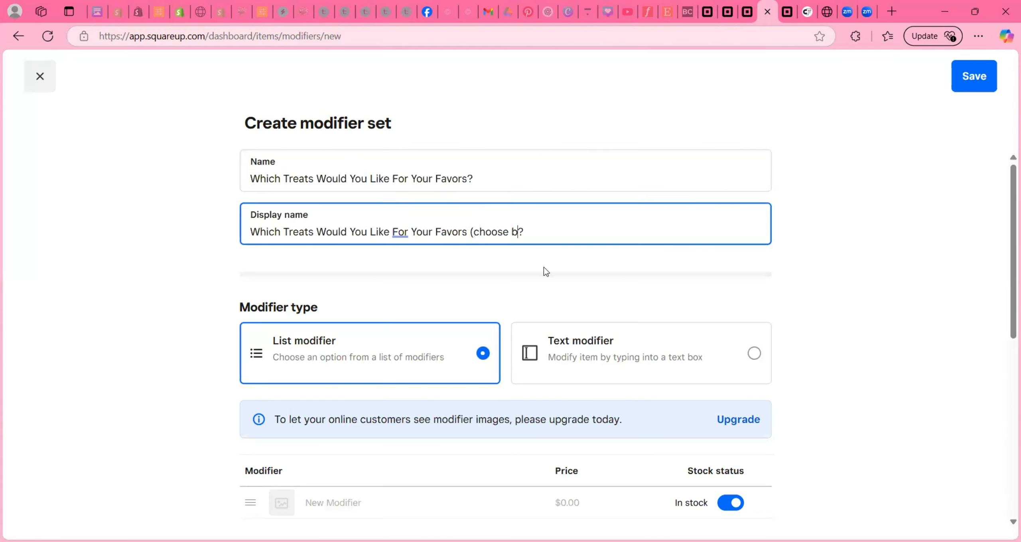
key(BackSpace)
key(BackSpace)
key(BackSpace)
key(BackSpace)
key(BackSpace)
key(BackSpace)
key(BackSpace)
key(BackSpace)
text(based on )
text(package chosen)
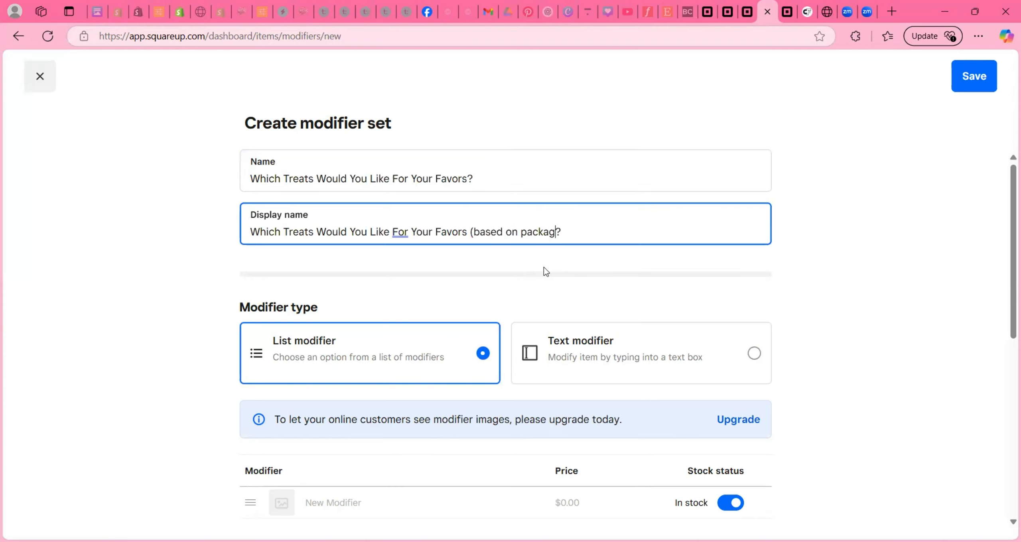
text())
- Make the treats modifier a required text modifier and save it
click(644, 359)
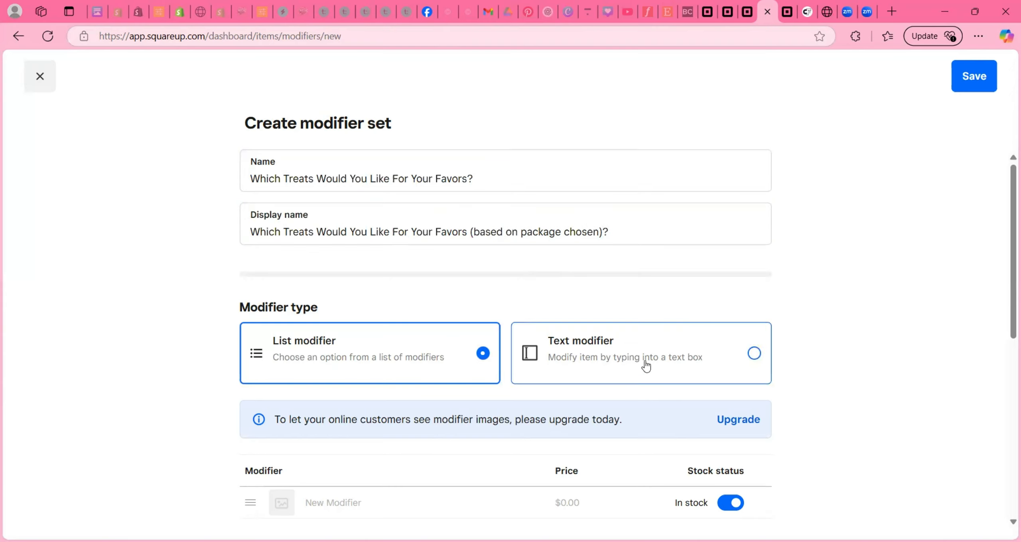
scroll(466, 374, down, 3)
scroll(465, 372, down, 2)
click(757, 399)
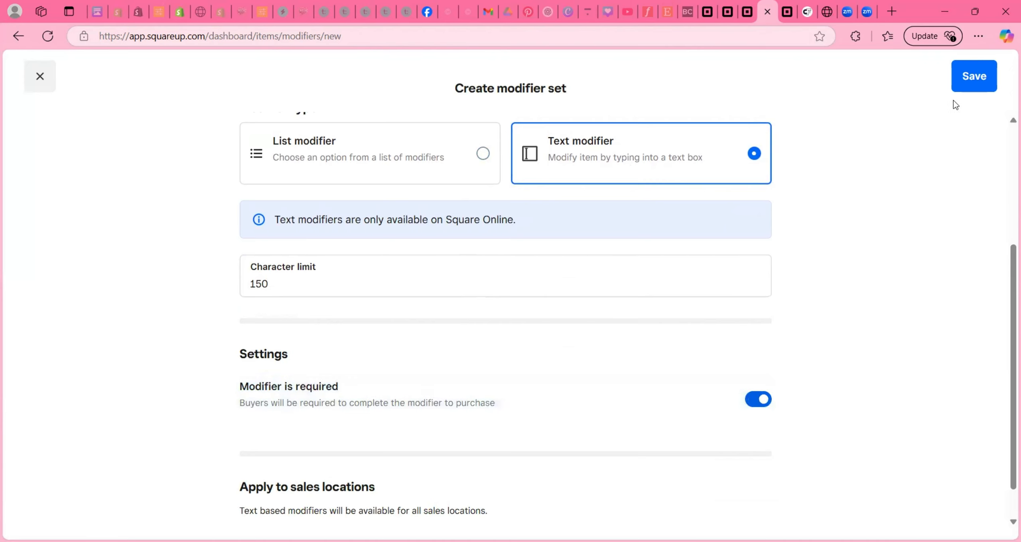
click(973, 76)
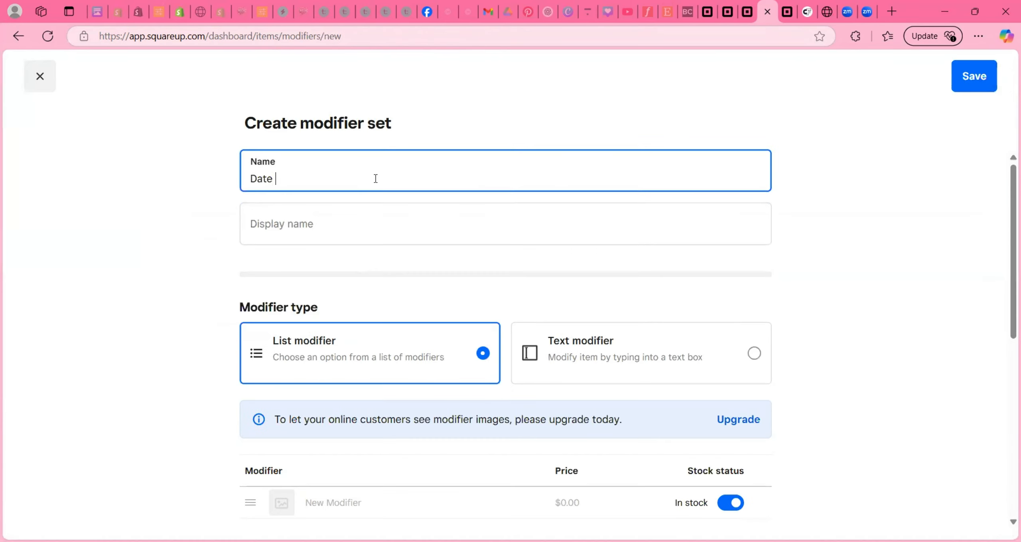
- Name the new modifier 'Date Needed?' and make it a text modifier
text(Needed?)
triple_click(379, 171)
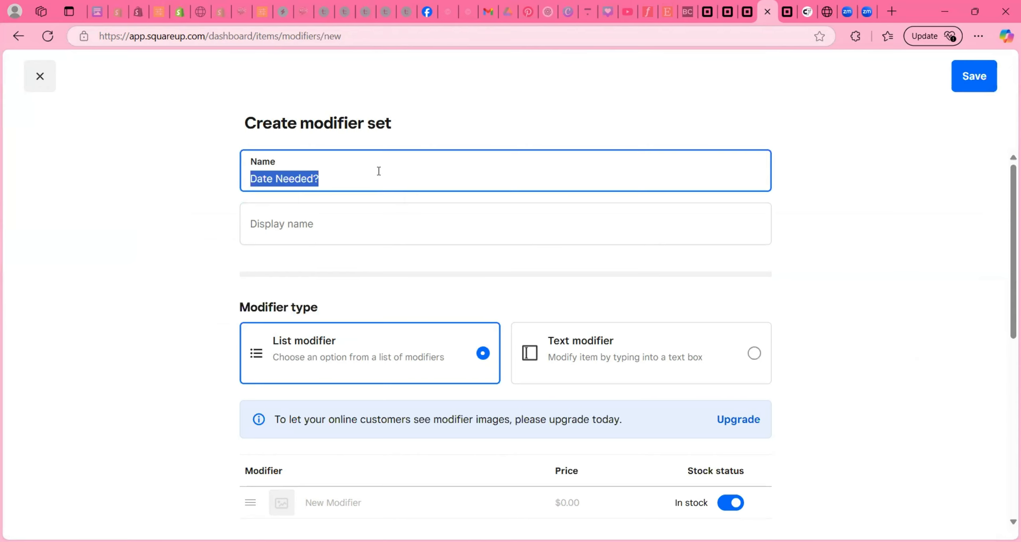
scroll(627, 424, down, 3)
click(630, 233)
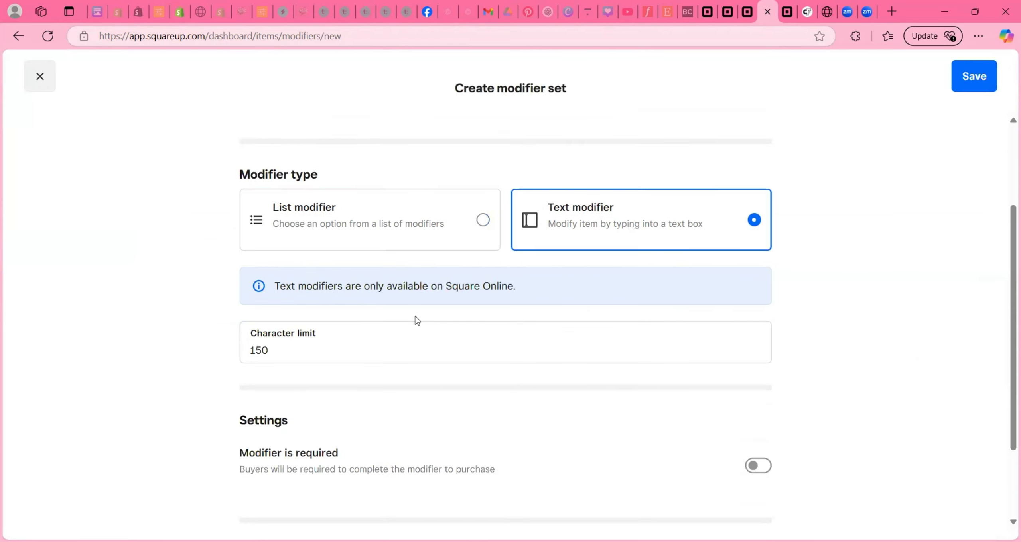
scroll(422, 321, down, 3)
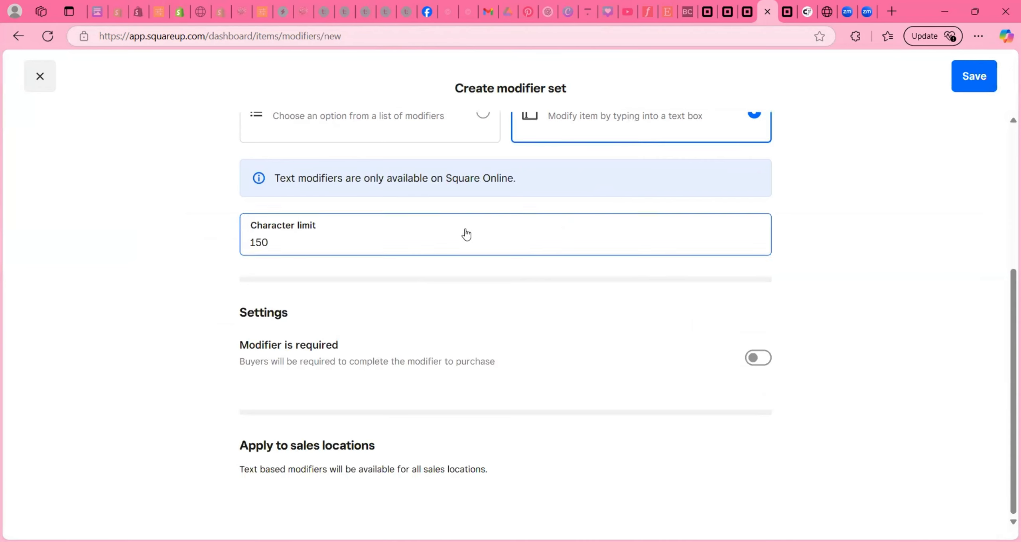
scroll(465, 234, up, 5)
- Add '(Anything within next 14 days would be considered a rush order)' to the display name, make it required, and save
text((Anyt)
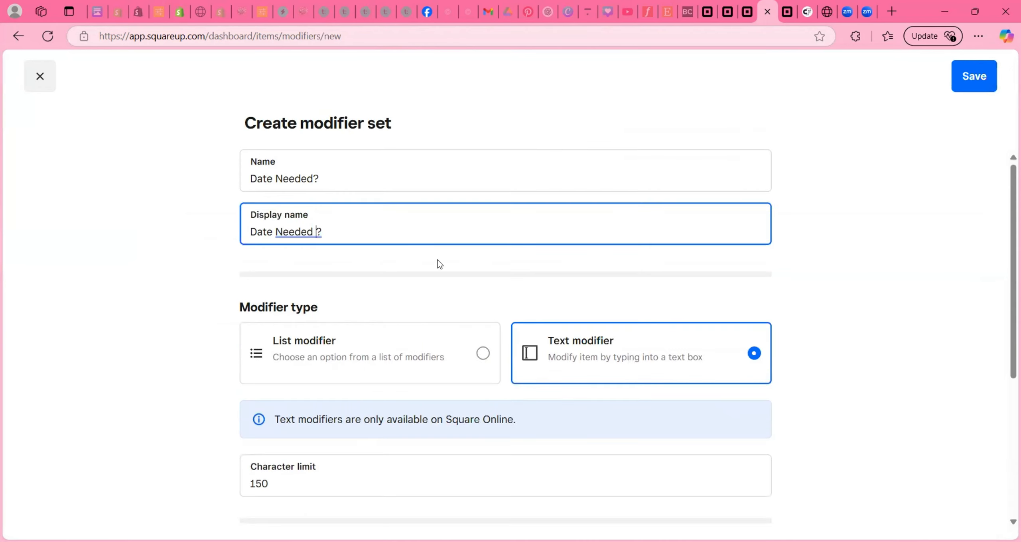
text(hing 2 weeks)
key(BackSpace)
key(BackSpace)
key(BackSpace)
key(BackSpace)
key(BackSpace)
key(BackSpace)
key(BackSpace)
key(BackSpace)
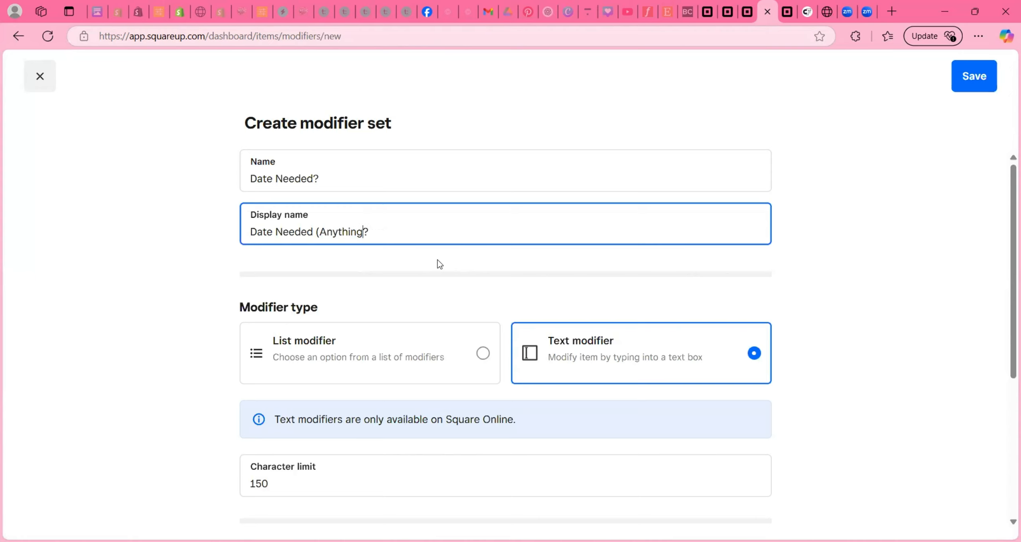
text(within ne)
text(xt 10 days would be consi)
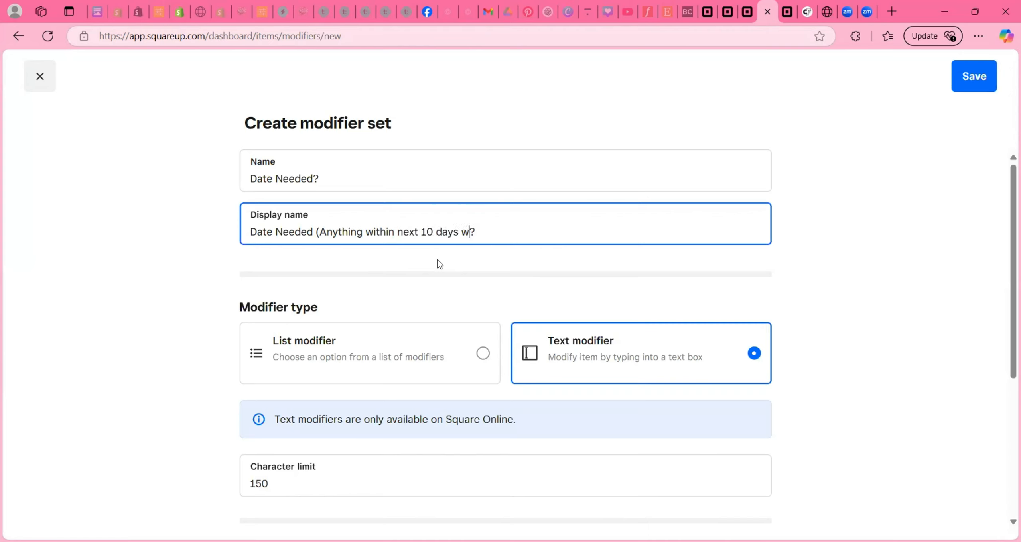
text(dered a rush or)
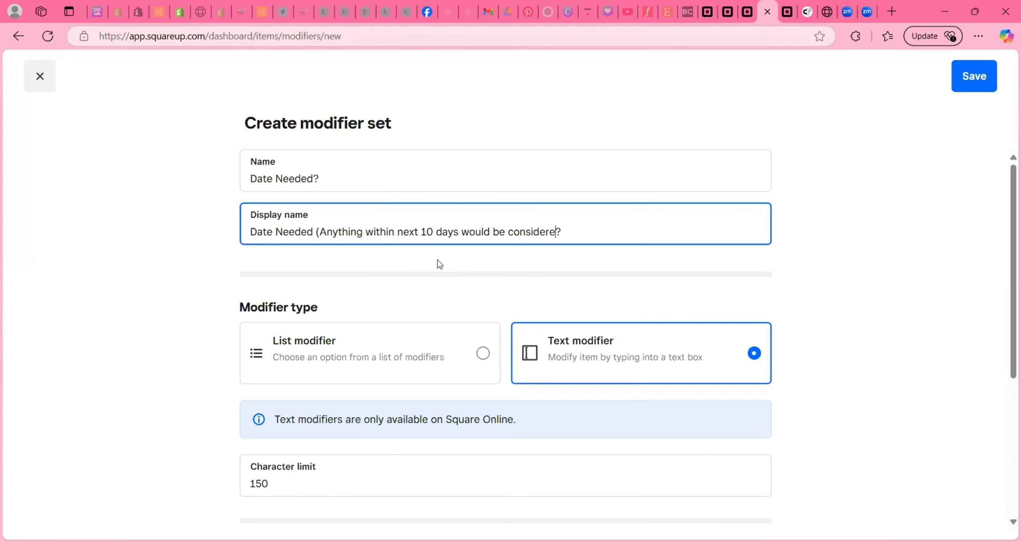
text(der))
drag(432, 232, 425, 231)
text(4)
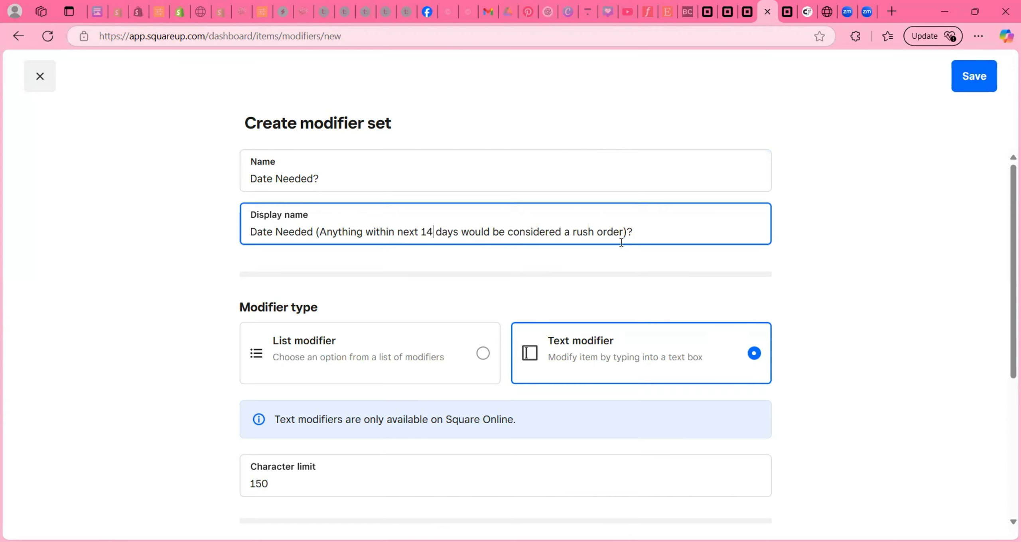
scroll(626, 240, down, 5)
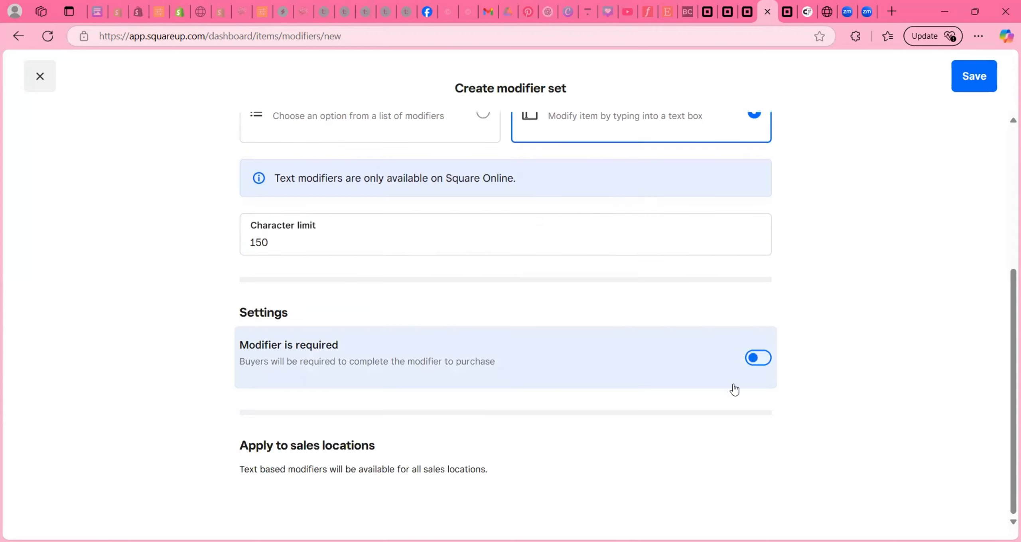
click(761, 359)
click(973, 76)
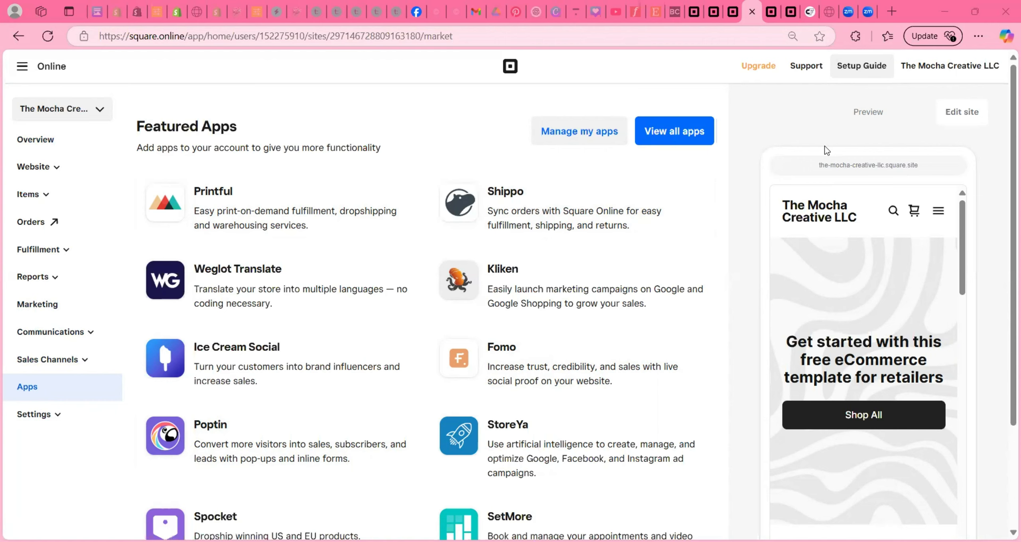
- Search the full Square App Marketplace for 'product options' apps
click(666, 132)
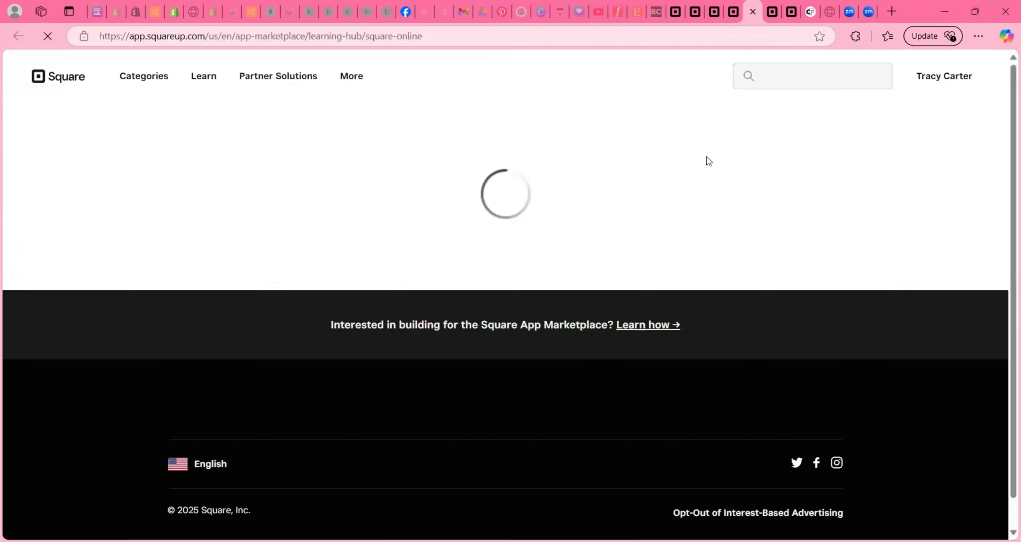
click(798, 77)
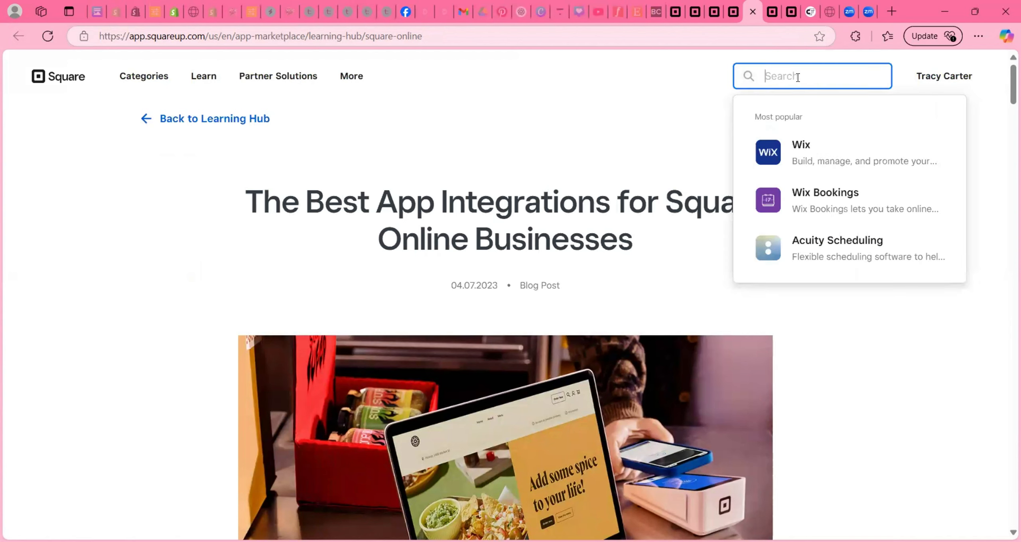
text(p)
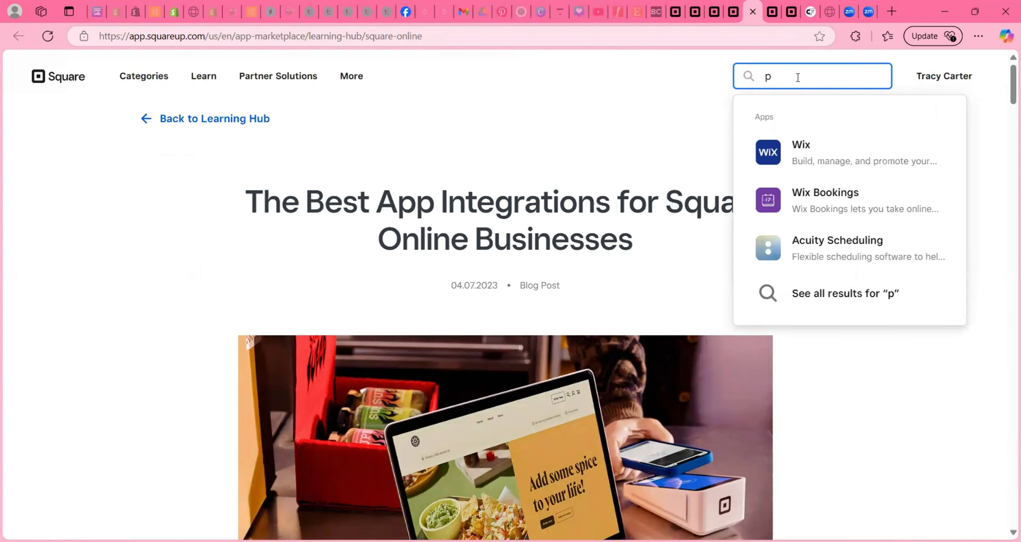
text(roduct )
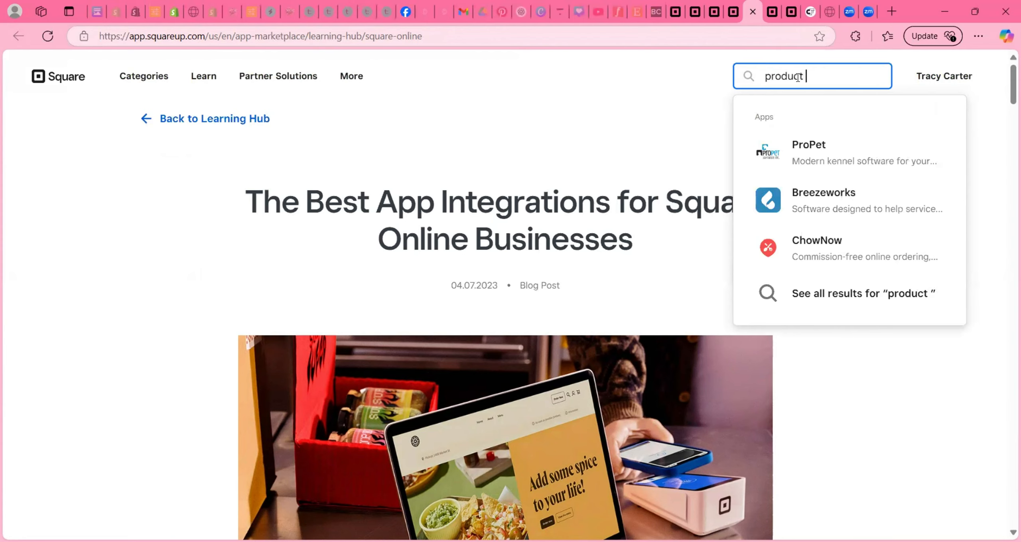
text(options)
key(Return)
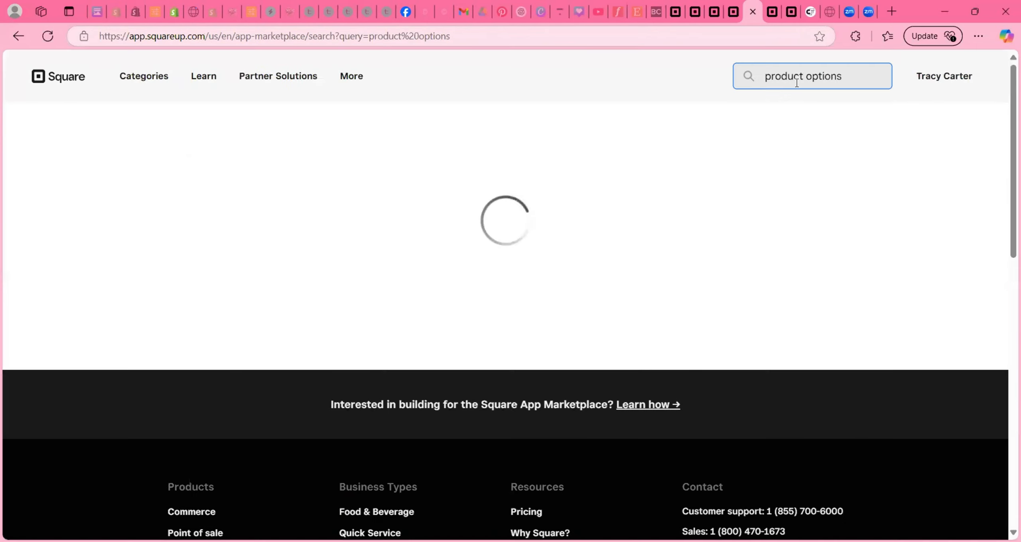
- Search the marketplace for 'image upload' apps, browse the 33 results, then return to Square Online
triple_click(796, 80)
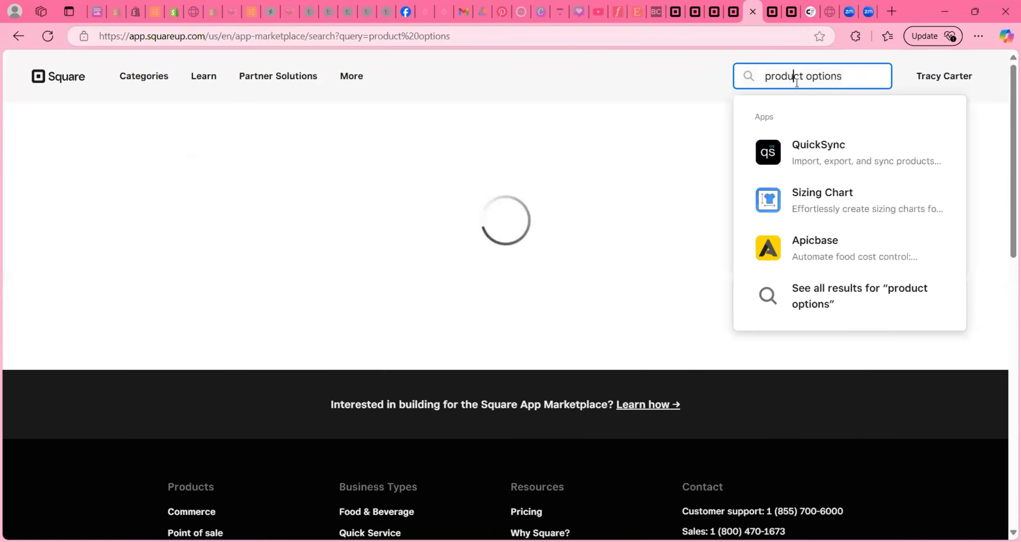
text(image uploa)
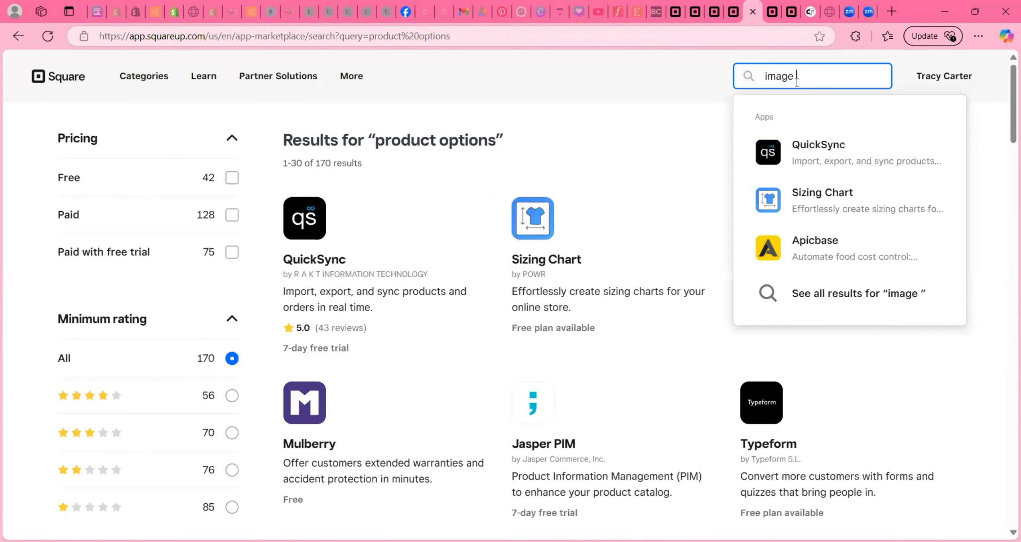
text(d)
key(Return)
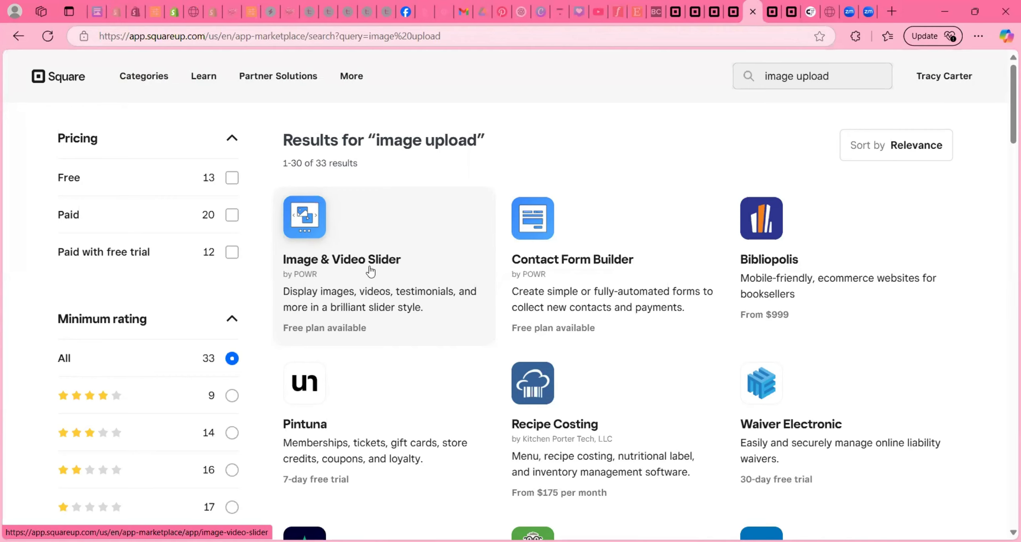
scroll(370, 272, down, 3)
scroll(370, 271, down, 7)
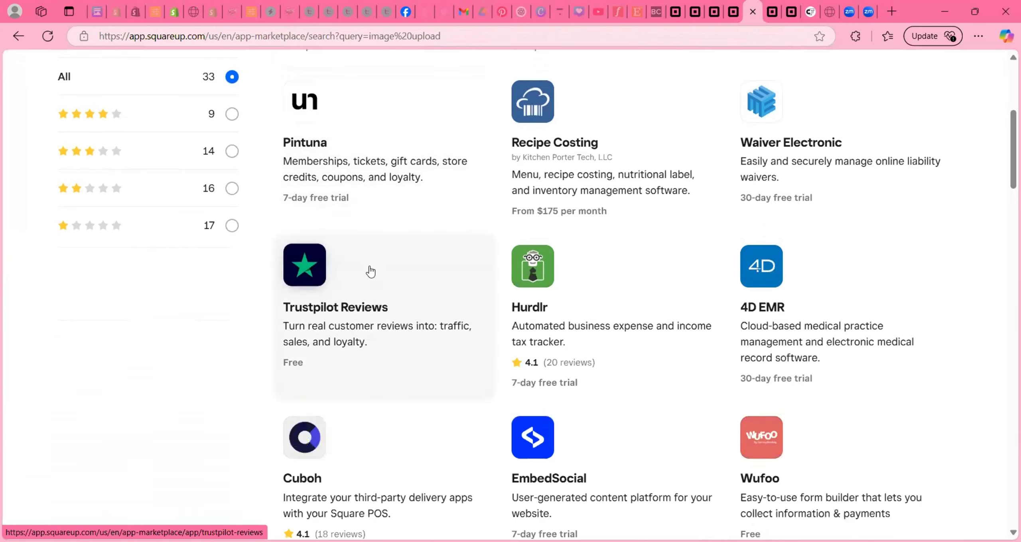
scroll(370, 271, down, 13)
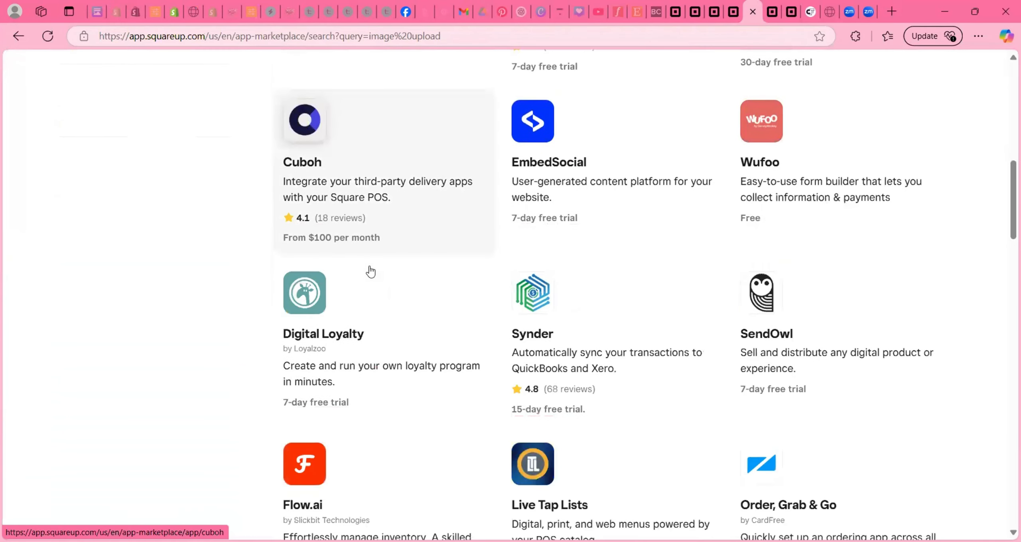
scroll(371, 272, down, 7)
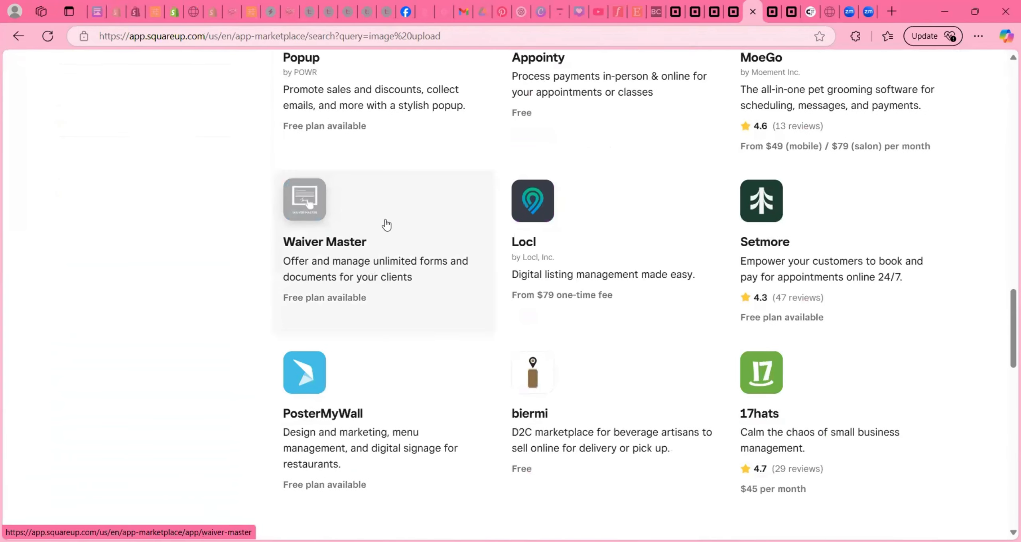
scroll(487, 120, down, 5)
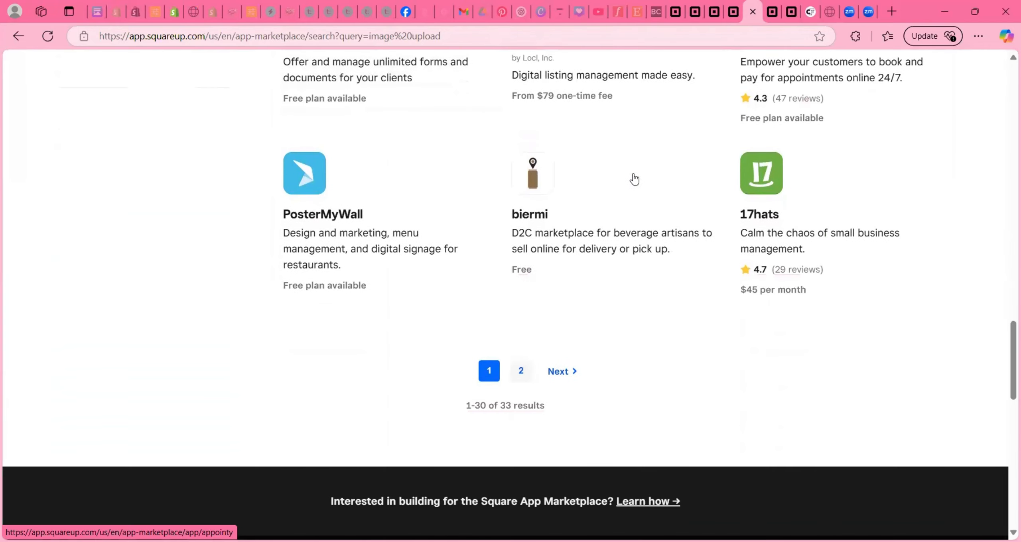
scroll(634, 179, up, 20)
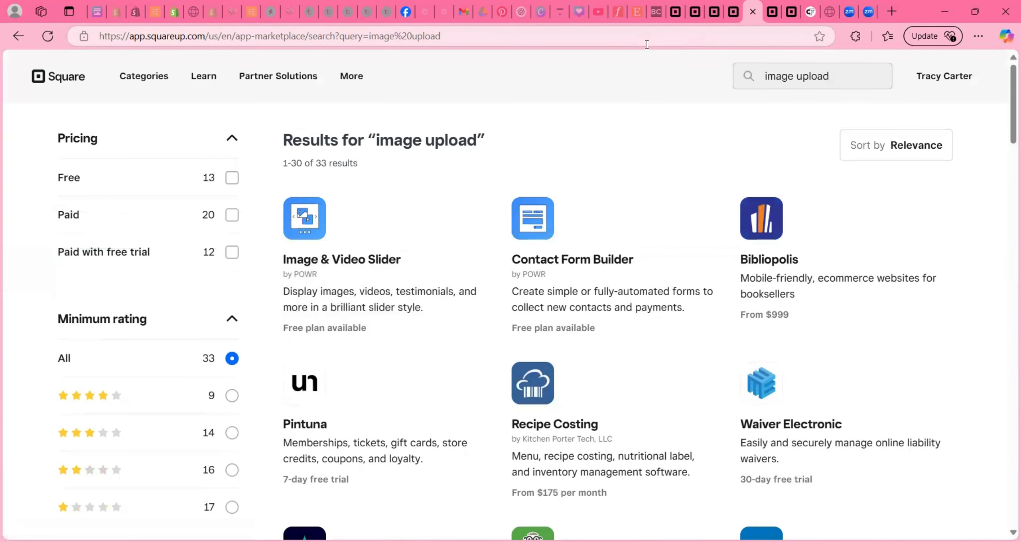
click(733, 12)
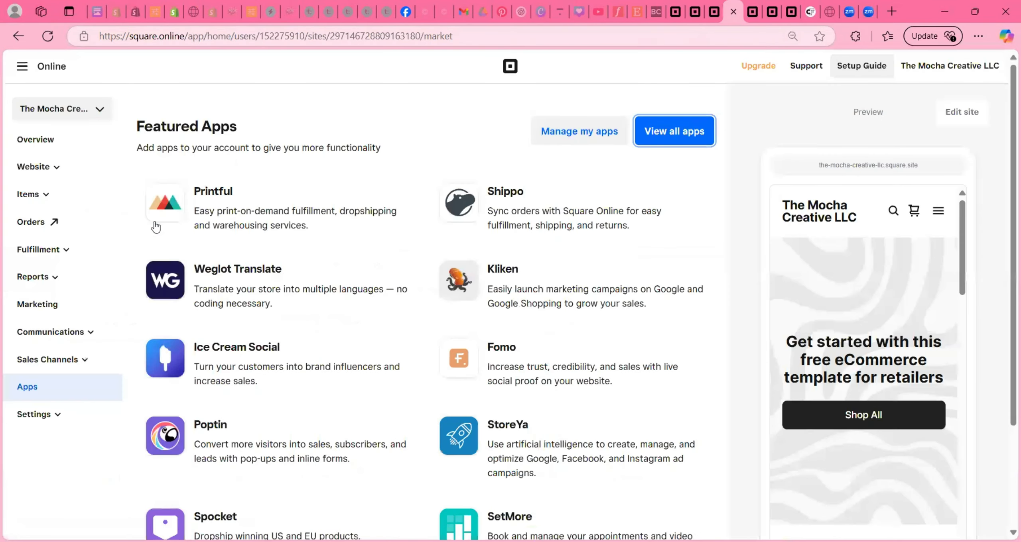
- Open Party Favor Packages for editing via Website > Items > Site Items
click(35, 167)
click(32, 332)
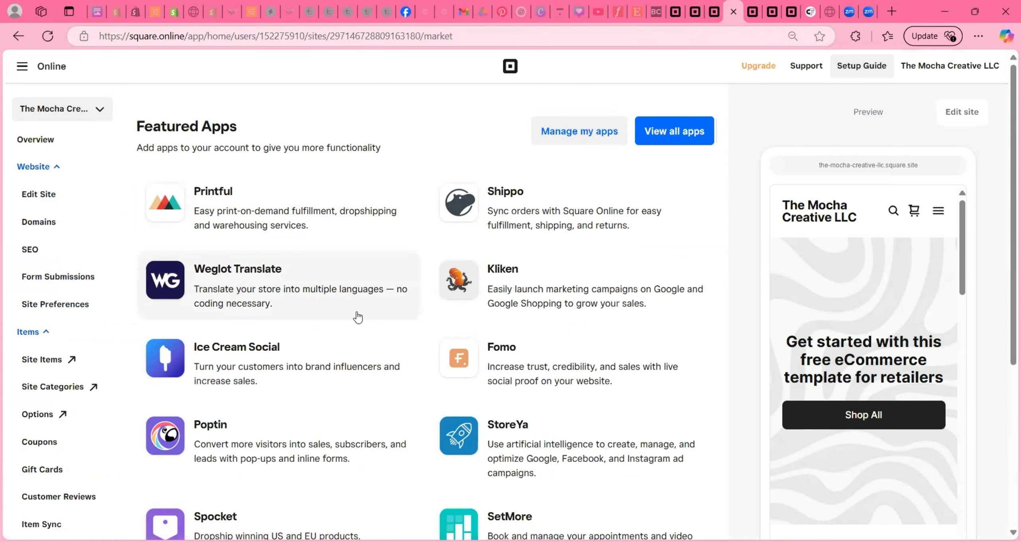
click(38, 361)
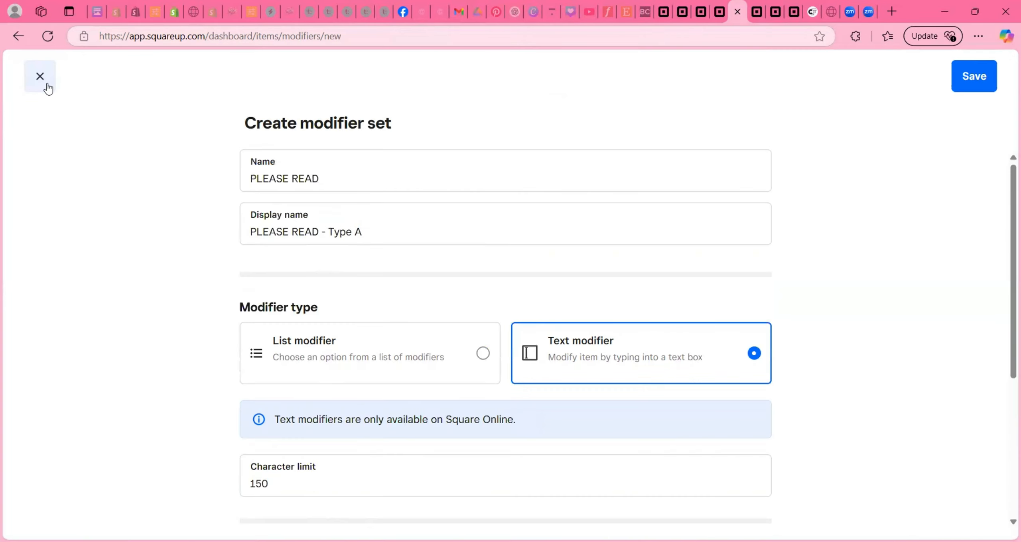
click(46, 84)
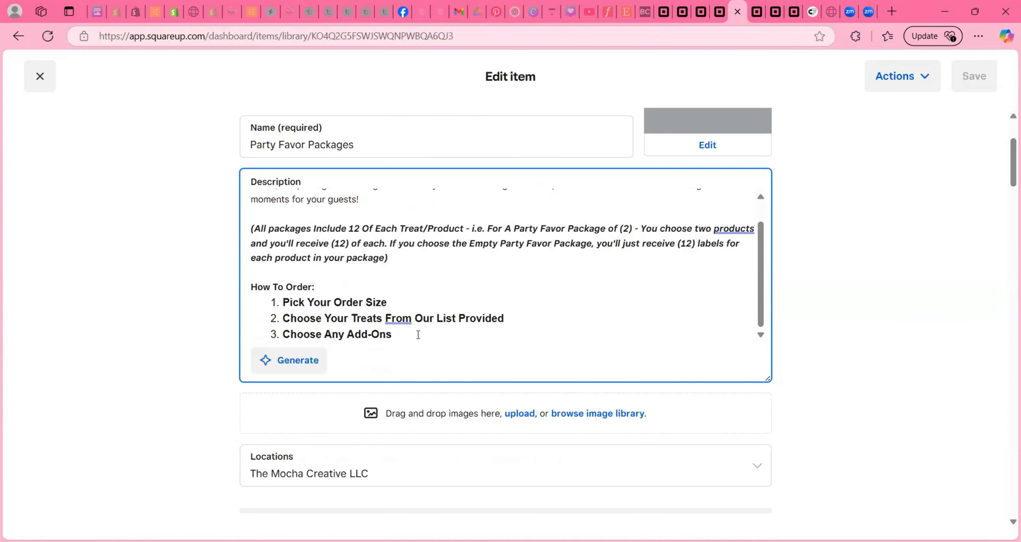
- Add a 'PLEASE NOTE:' paragraph: e-mail up to (2) images to the orders address, Order# in subject
click(429, 260)
key(Return)
key(Return)
text(PLEASE NOTE:)
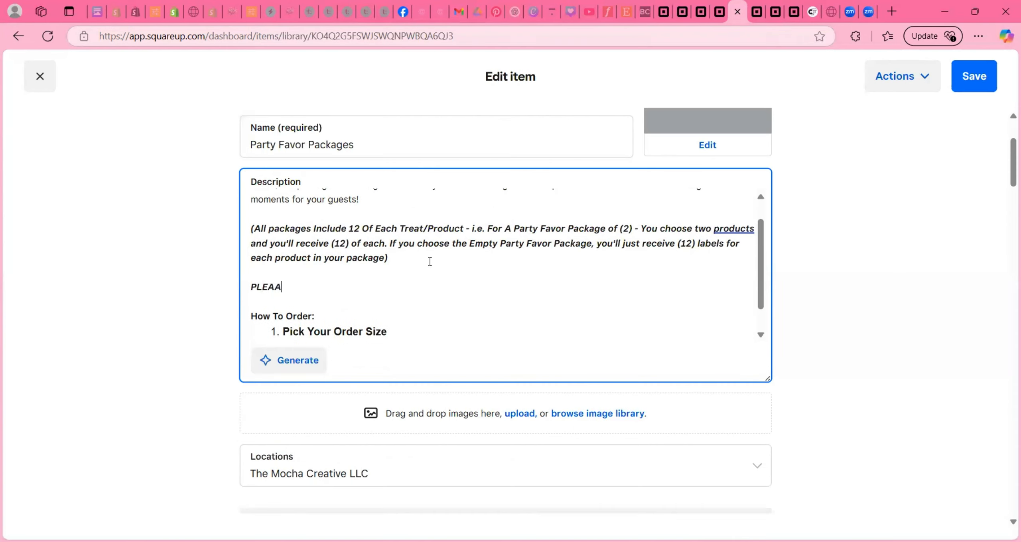
key(ctrl+v)
scroll(318, 315, up, 1)
mouse_move(317, 315)
mouse_down()
mouse_move(497, 331)
mouse_move(674, 272)
mouse_move(611, 260)
mouse_up()
text(Se)
key(BackSpace)
key(BackSpace)
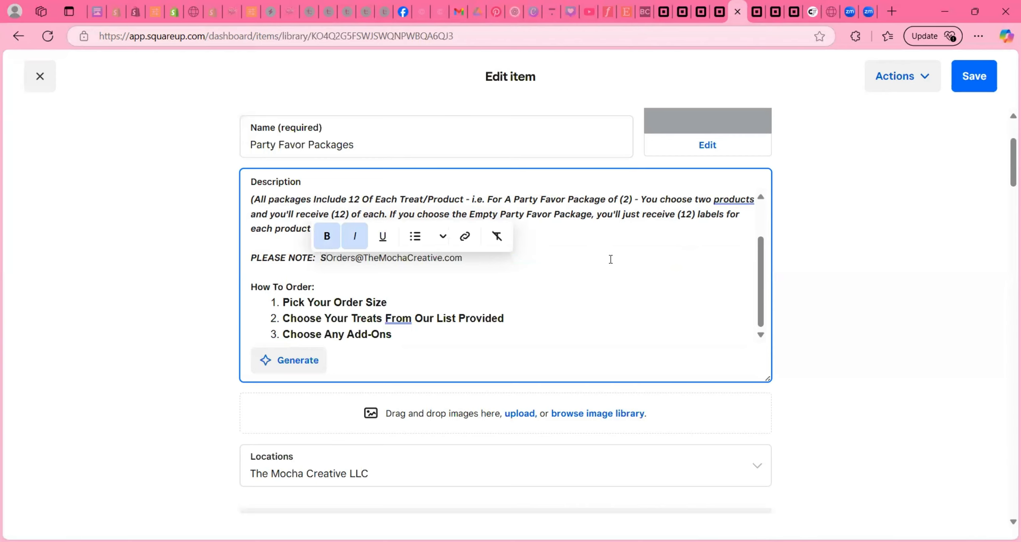
text(You can send)
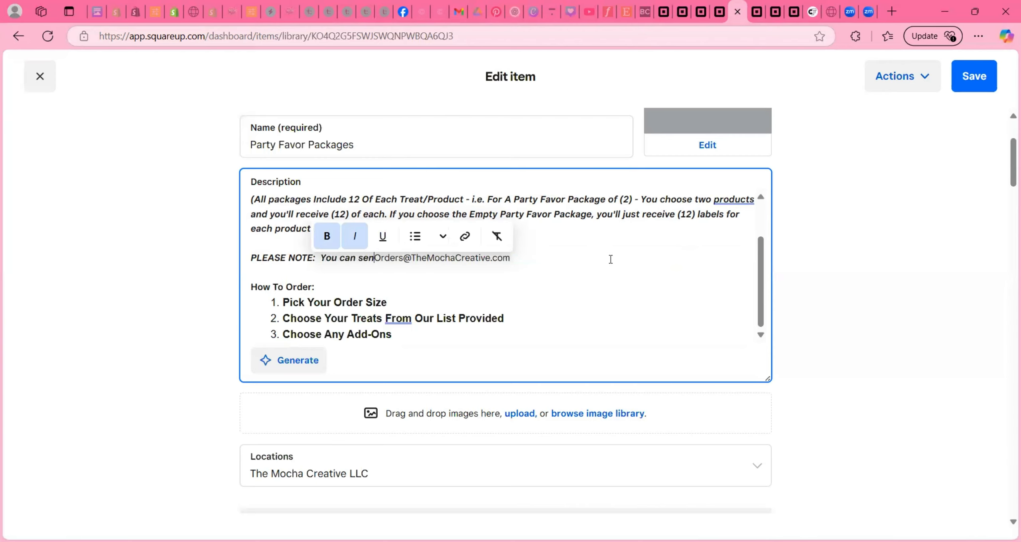
text( up to (2))
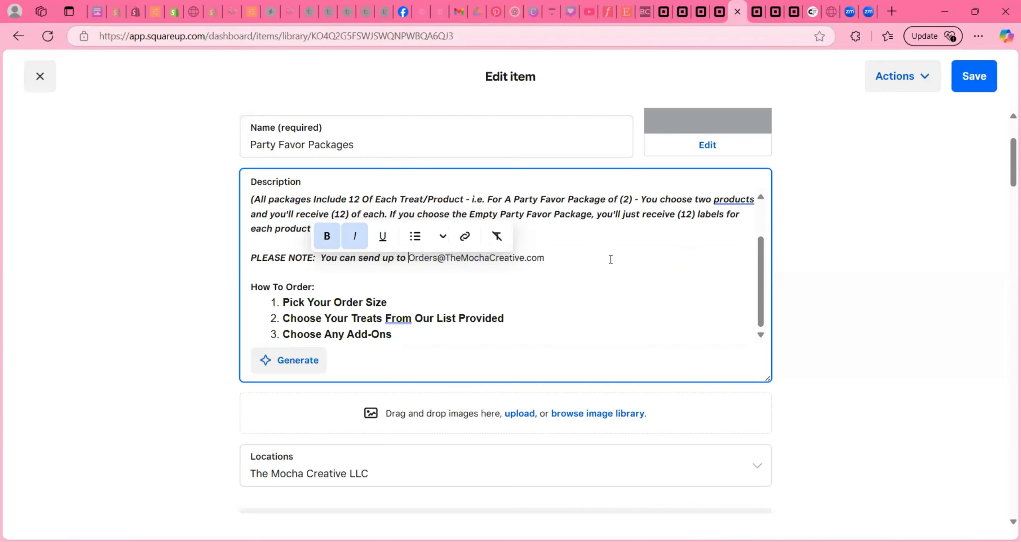
text( Images For )
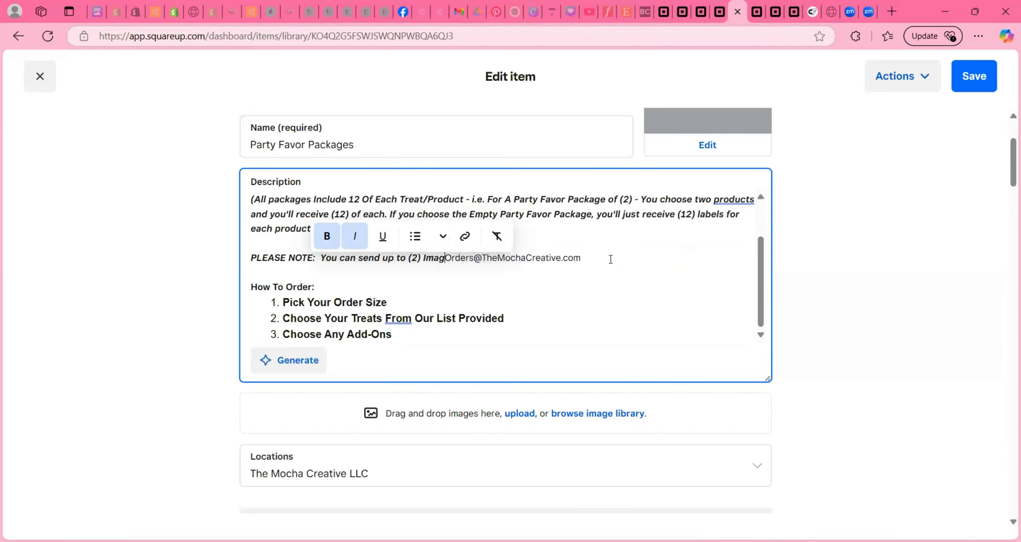
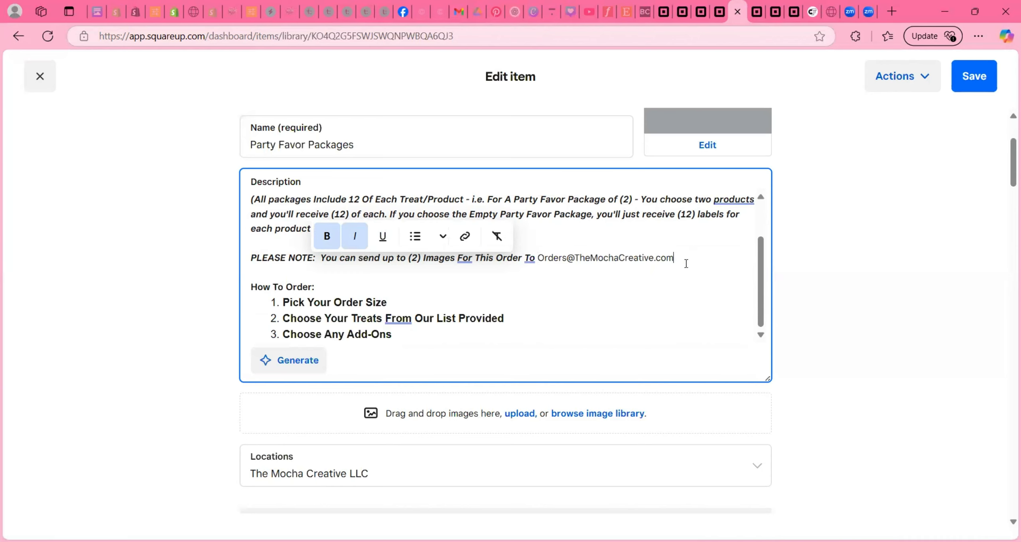
text(- Pleas)
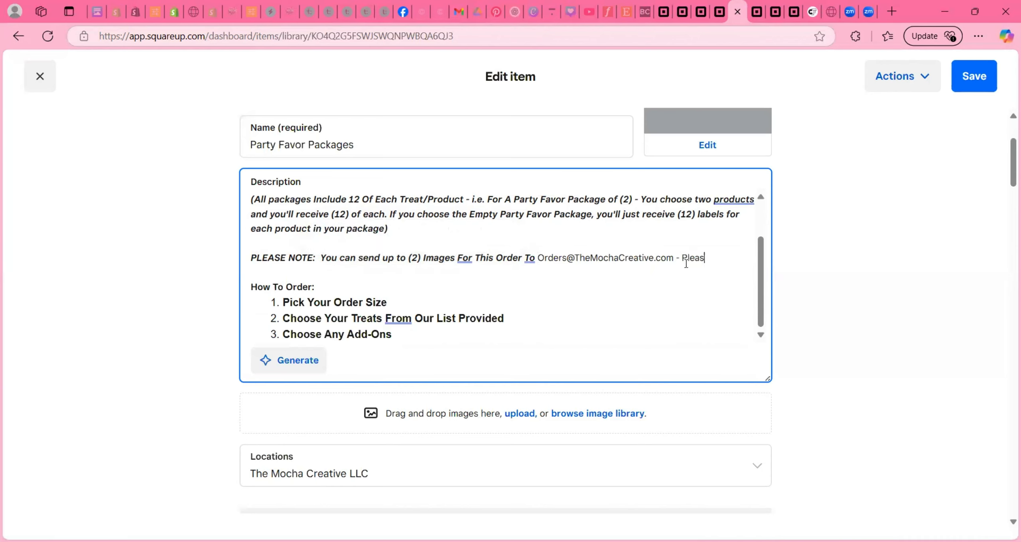
text(e Include your Order#)
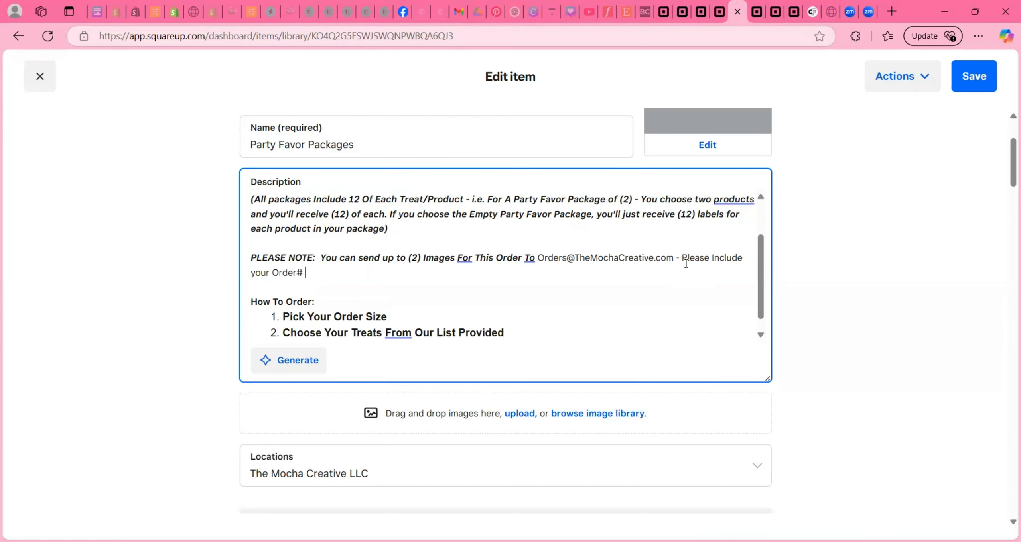
text( in the Subject Line of the email.)
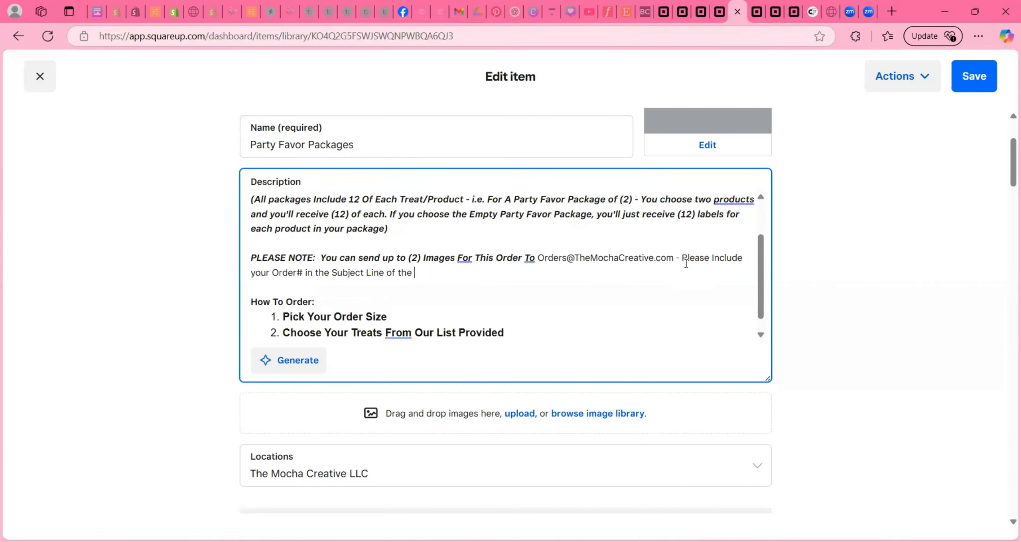
scroll(431, 297, down, 1)
scroll(431, 297, down, 12)
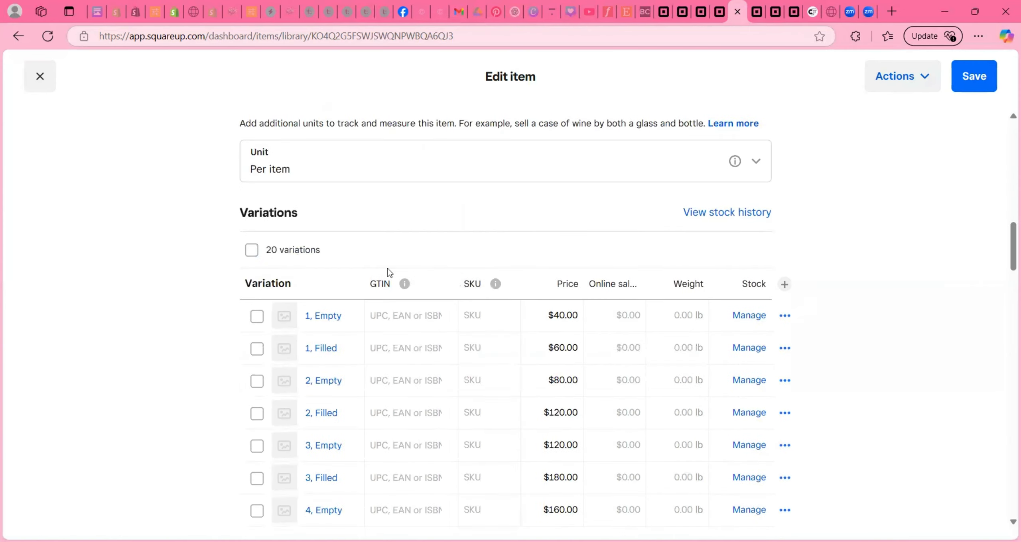
- Attach Date Needed?, Name You'd Like On Your Favors? and Type Of Event modifiers, Date Needed? first, and save
scroll(387, 273, down, 15)
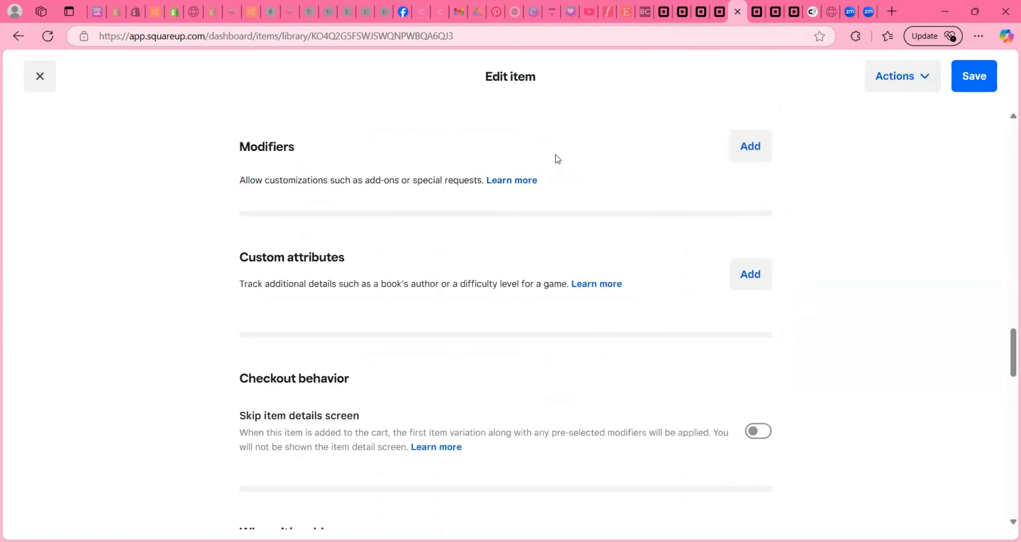
click(749, 146)
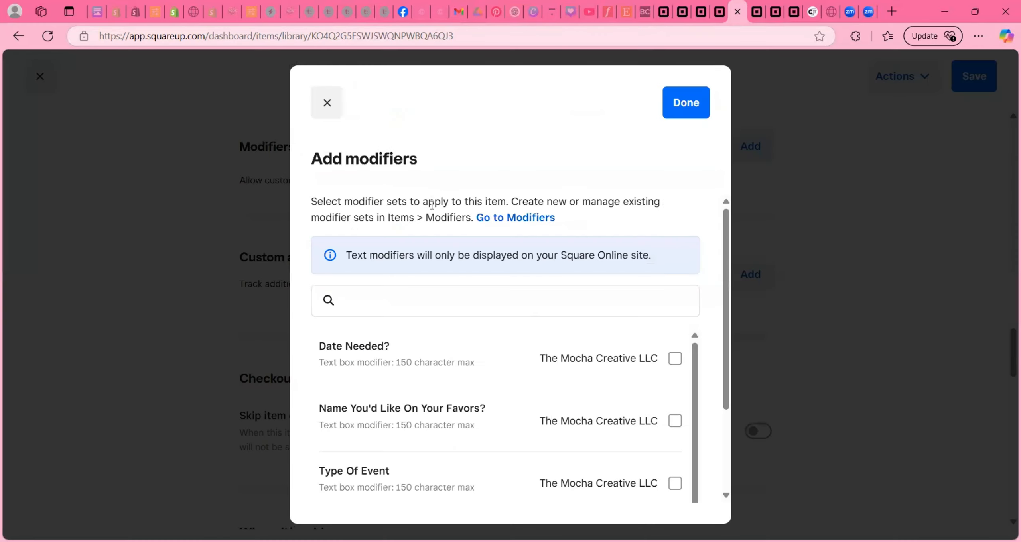
scroll(593, 317, down, 3)
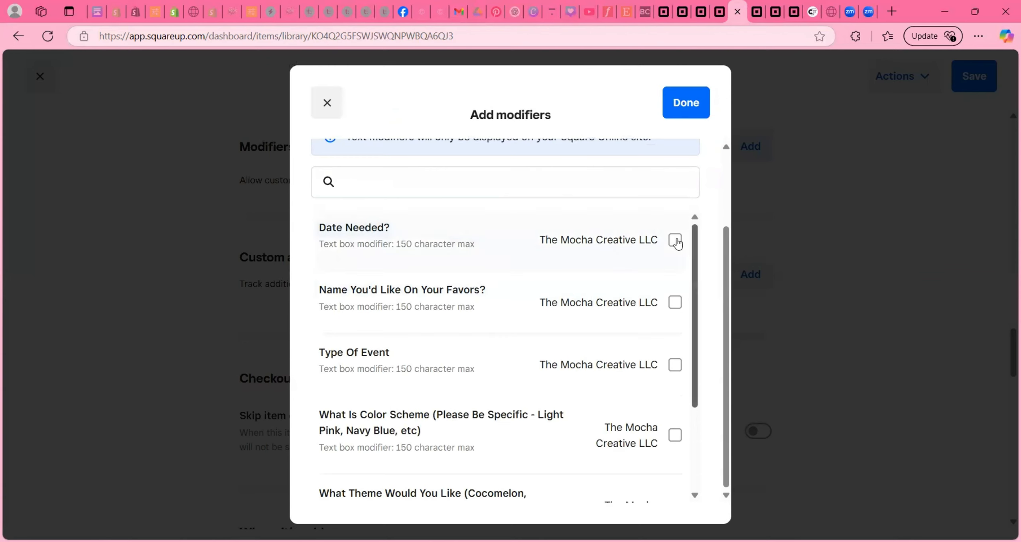
click(675, 239)
click(675, 302)
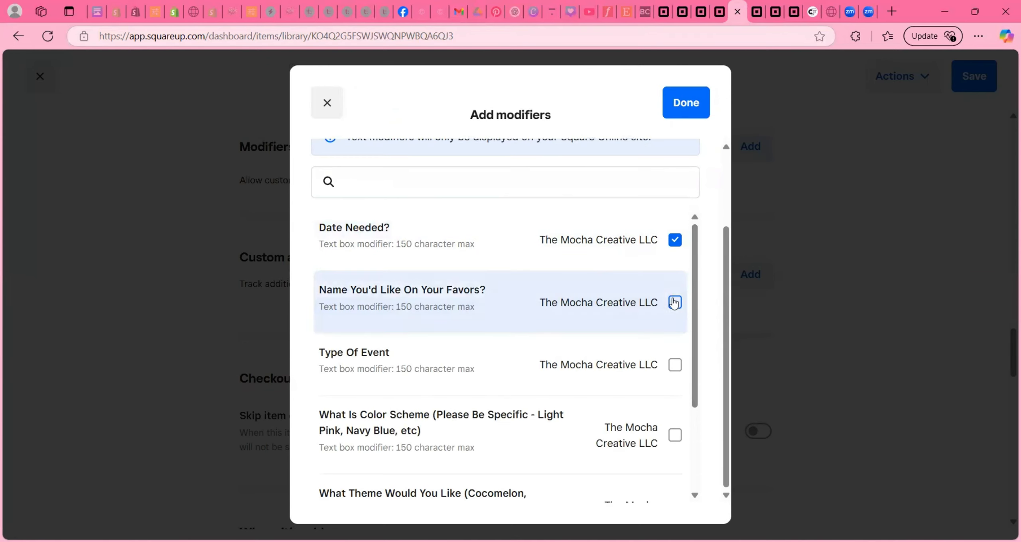
click(675, 365)
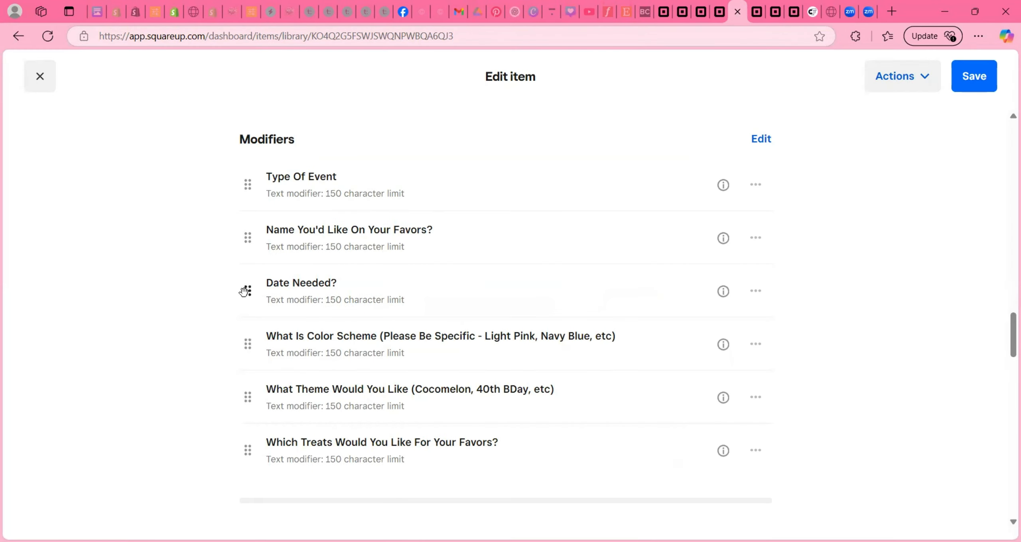
drag(245, 291, 279, 187)
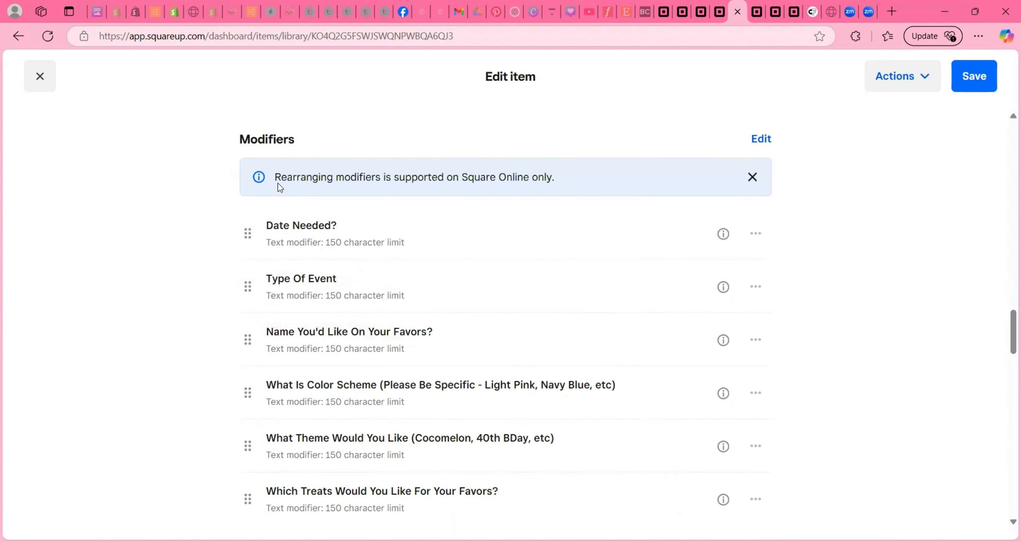
scroll(895, 211, down, 2)
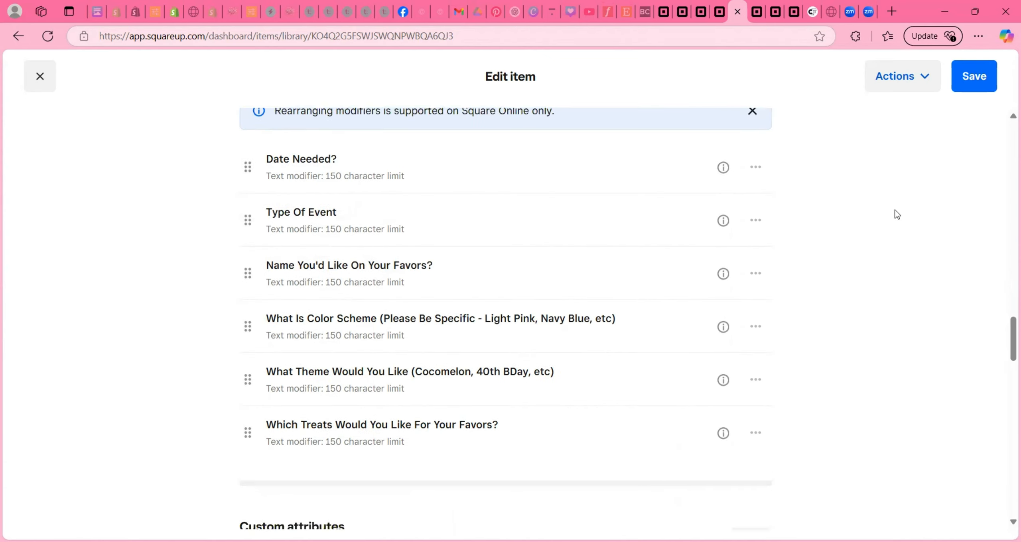
click(974, 76)
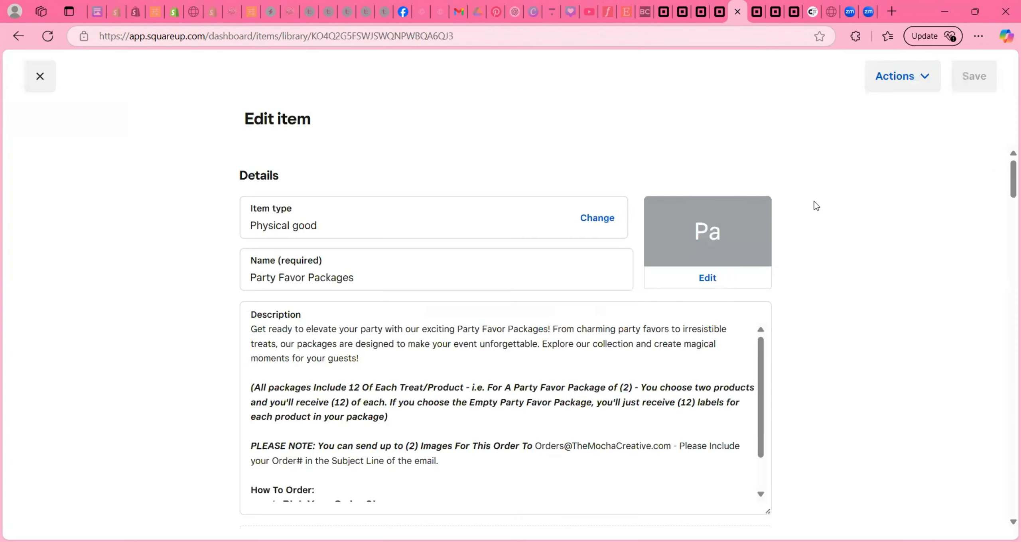
- Set the item image to FAVORS (12).png from the existing image library
click(714, 276)
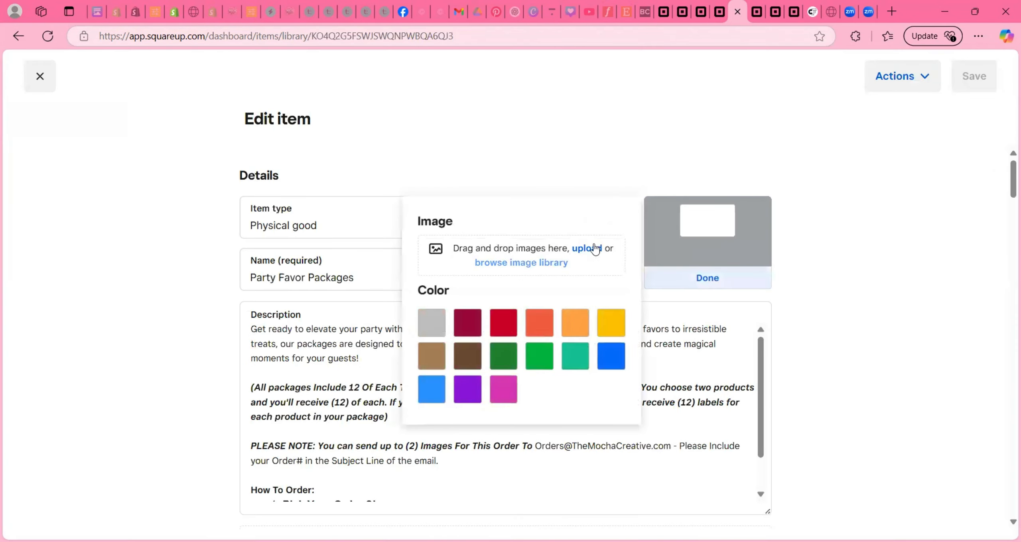
click(546, 263)
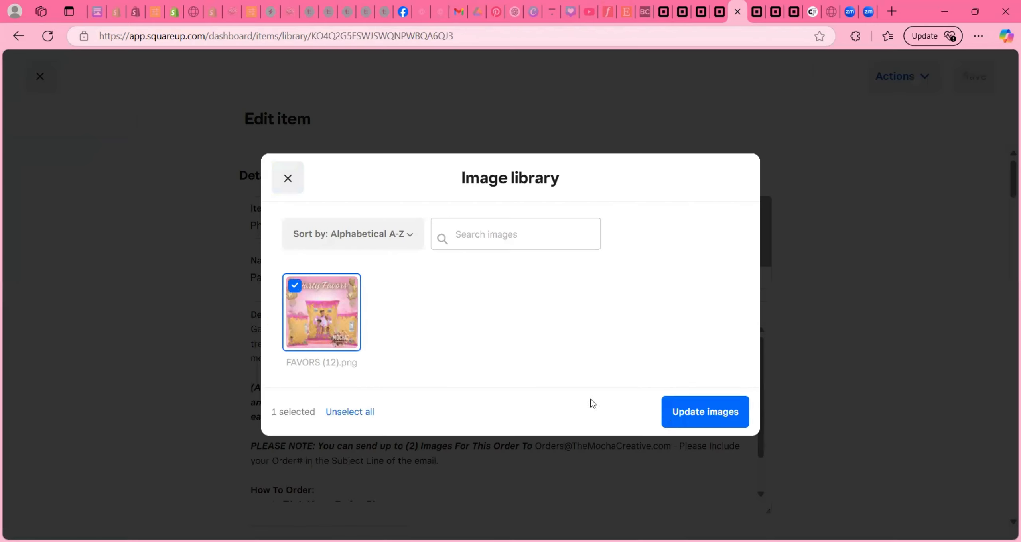
click(705, 412)
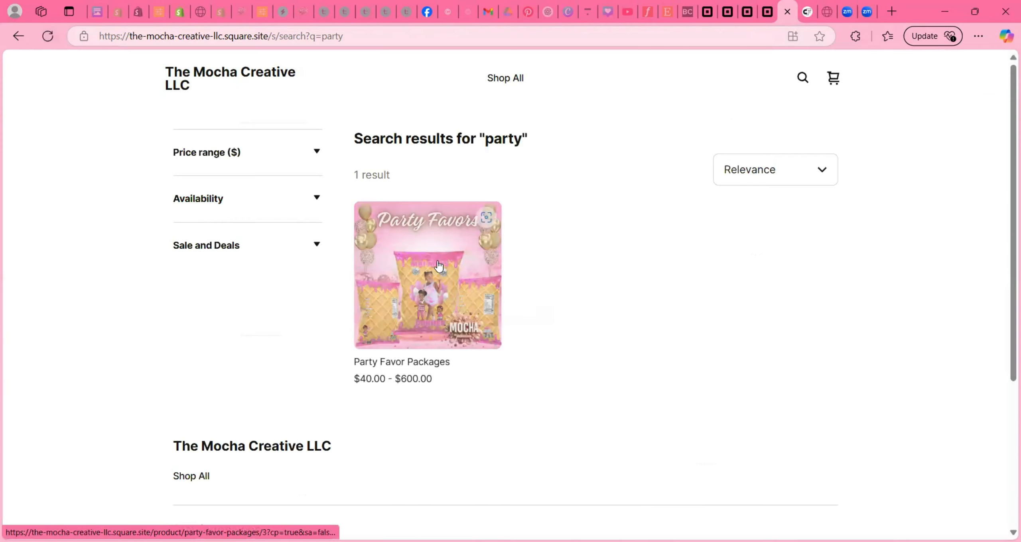
- Open the Party Favor Packages product page and select package size 1 with the Empty option
click(437, 262)
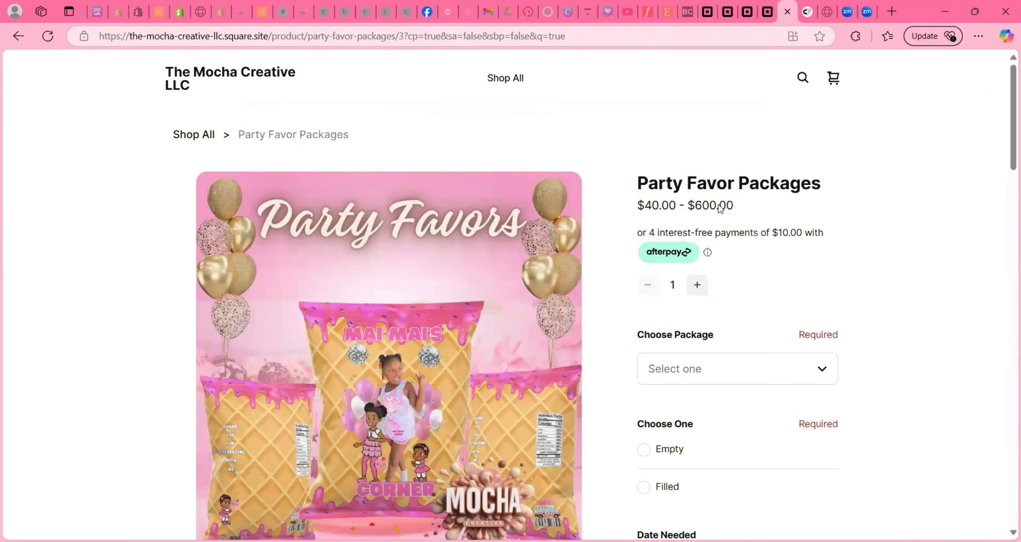
click(702, 370)
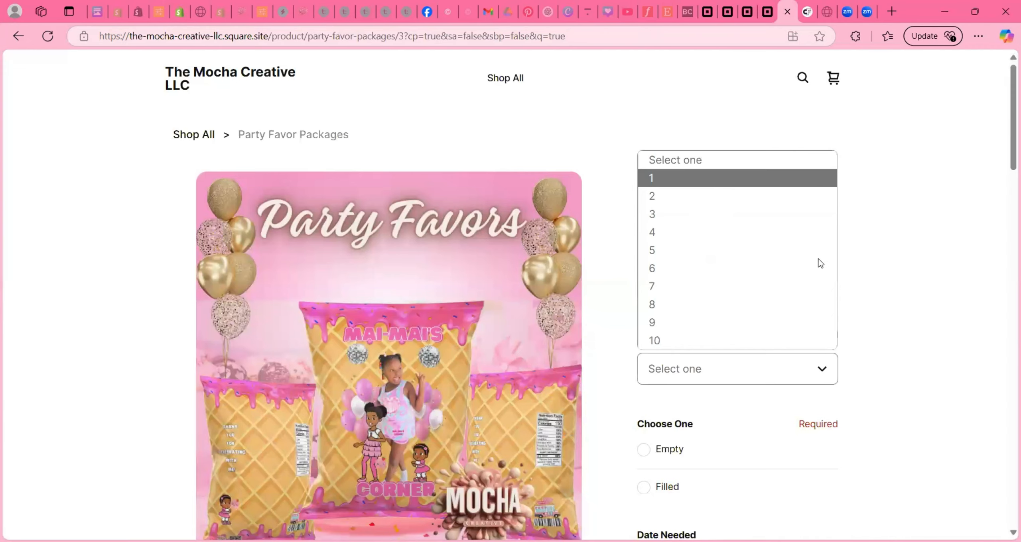
click(654, 178)
click(642, 333)
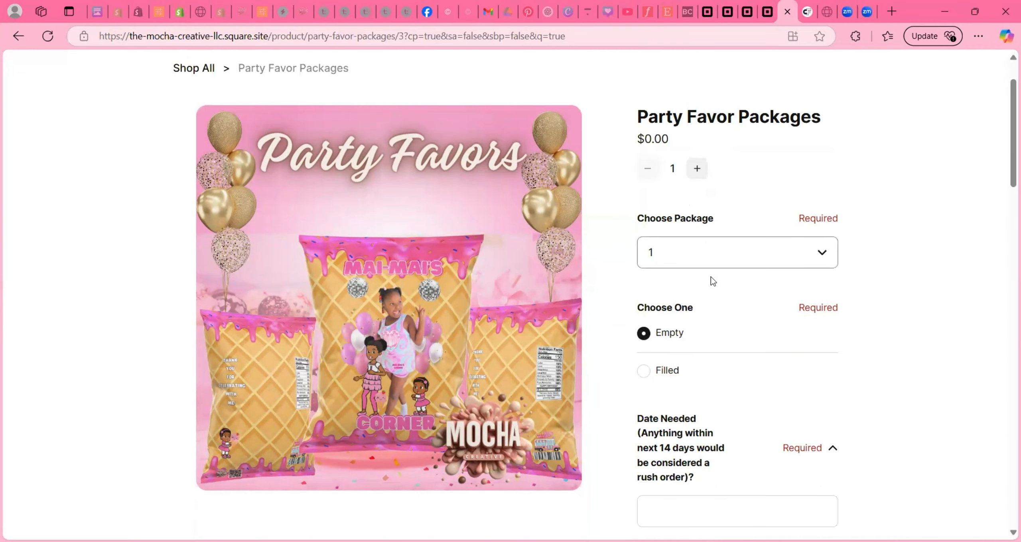
scroll(702, 231, up, 2)
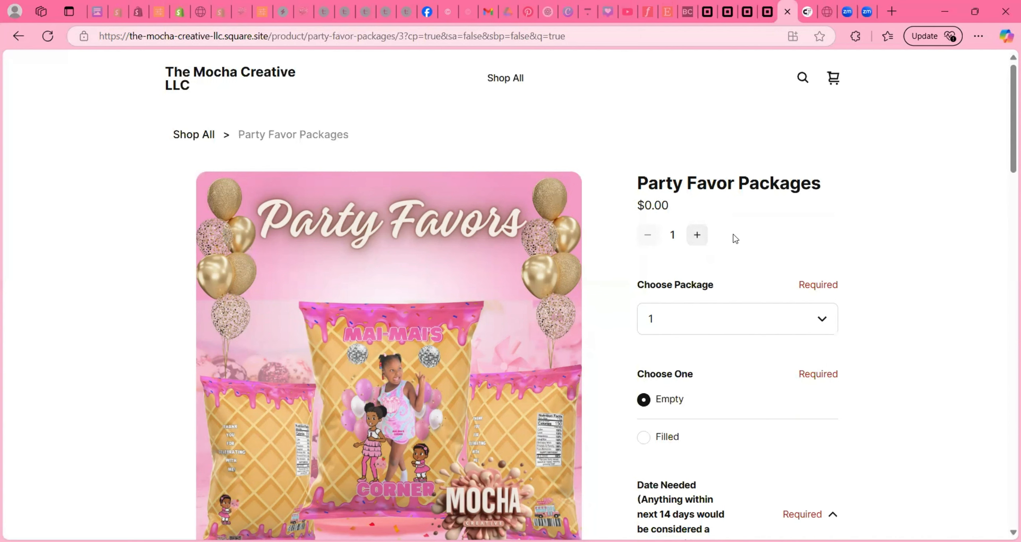
scroll(733, 234, down, 3)
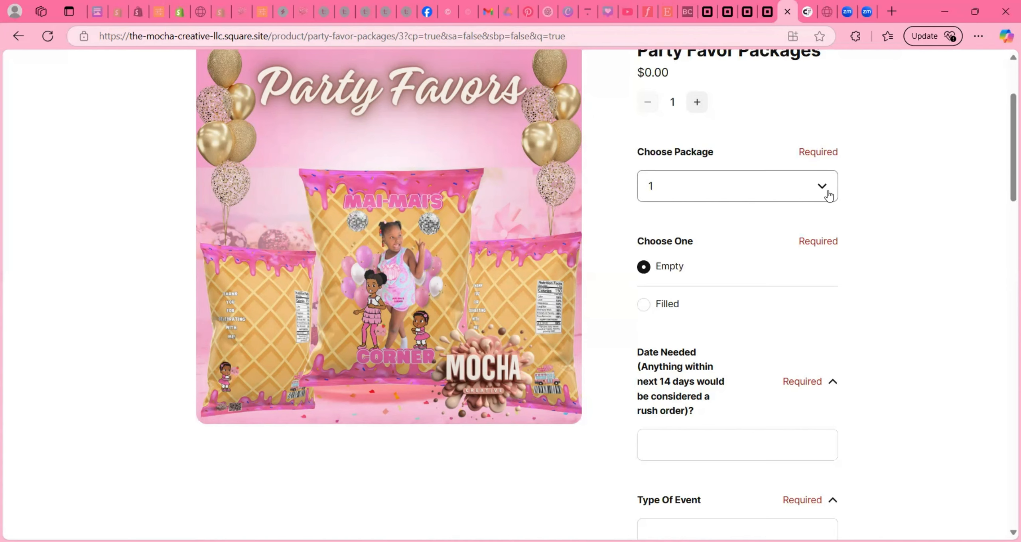
scroll(738, 322, down, 10)
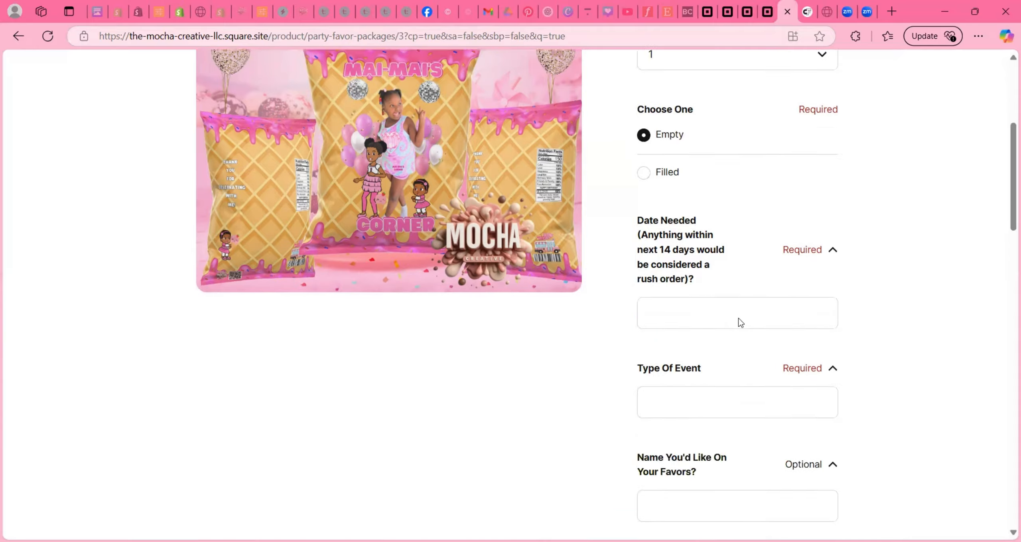
scroll(738, 324, down, 10)
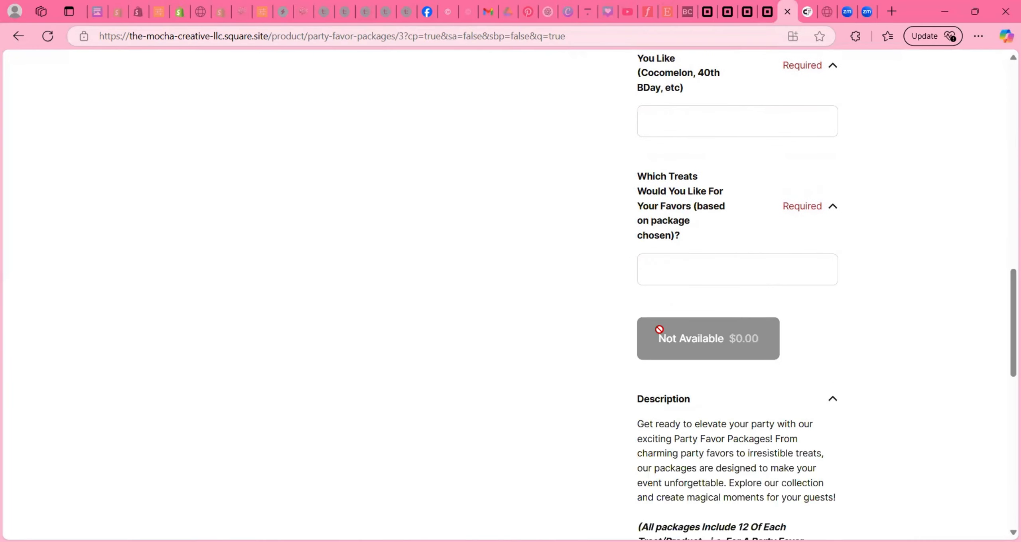
scroll(713, 345, up, 20)
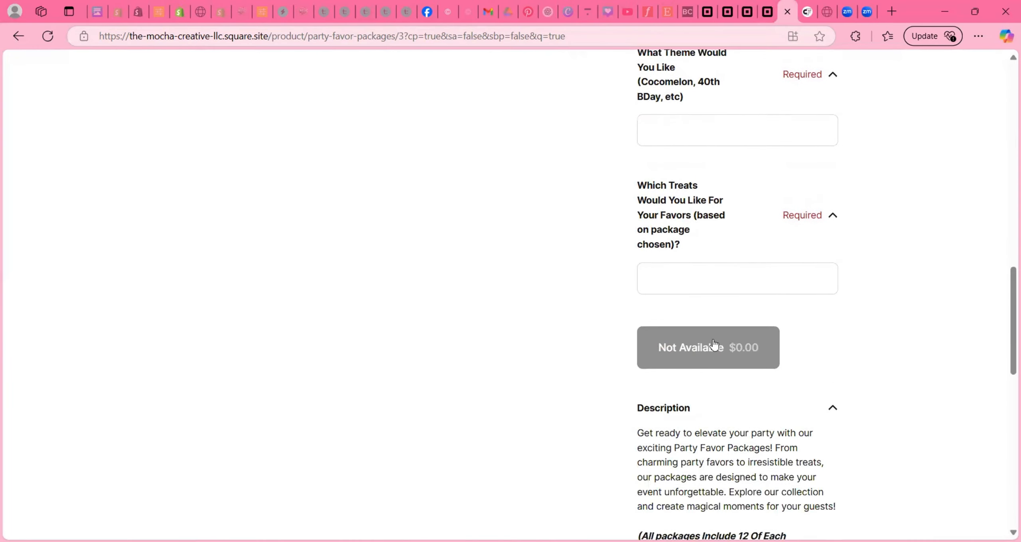
scroll(712, 319, up, 3)
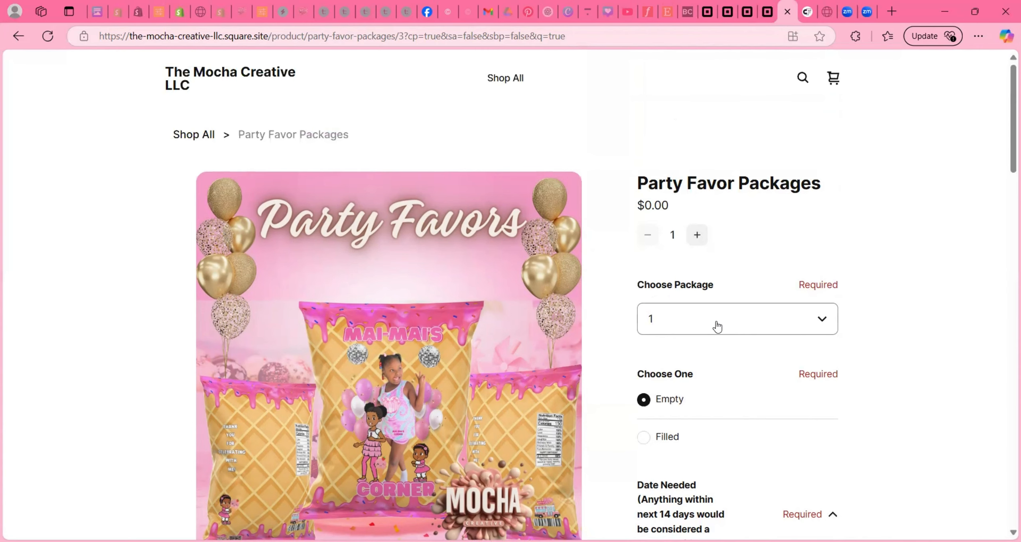
scroll(714, 321, down, 7)
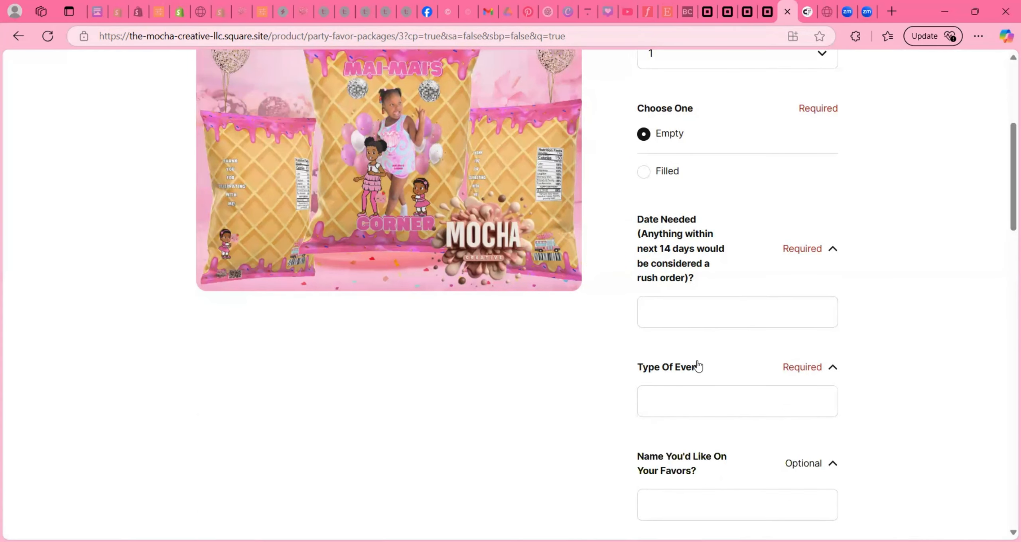
scroll(697, 366, down, 3)
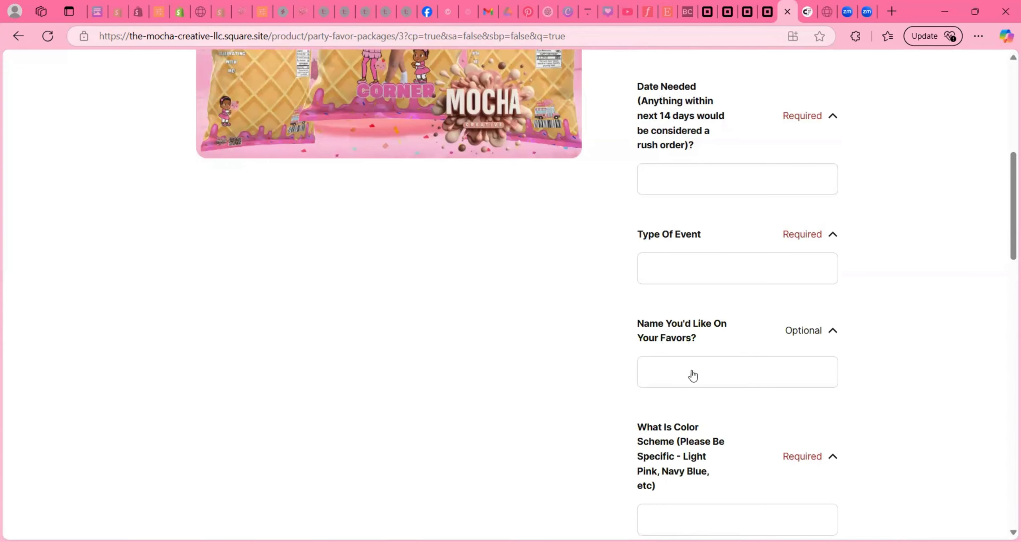
scroll(700, 369, down, 5)
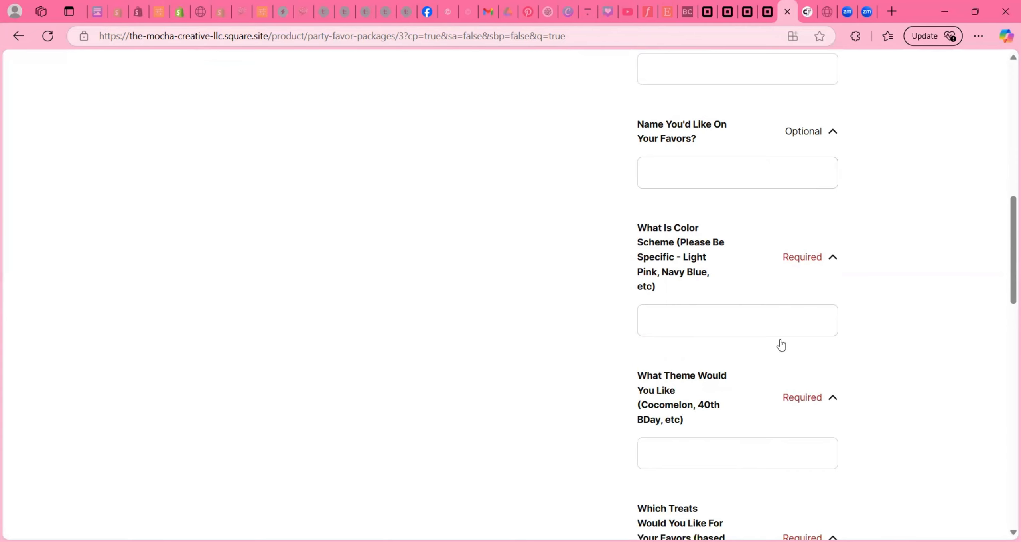
scroll(779, 344, down, 3)
scroll(727, 322, down, 12)
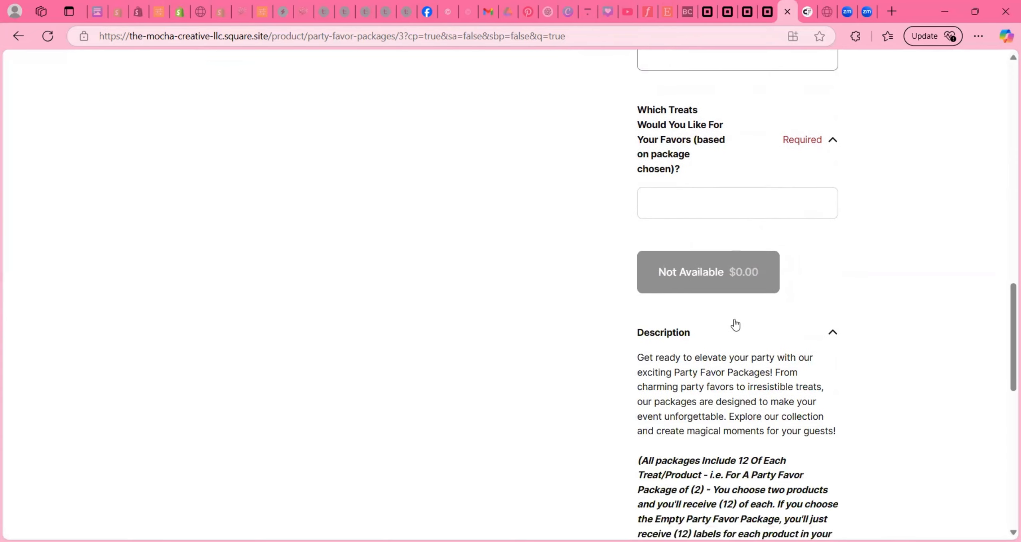
scroll(816, 243, down, 3)
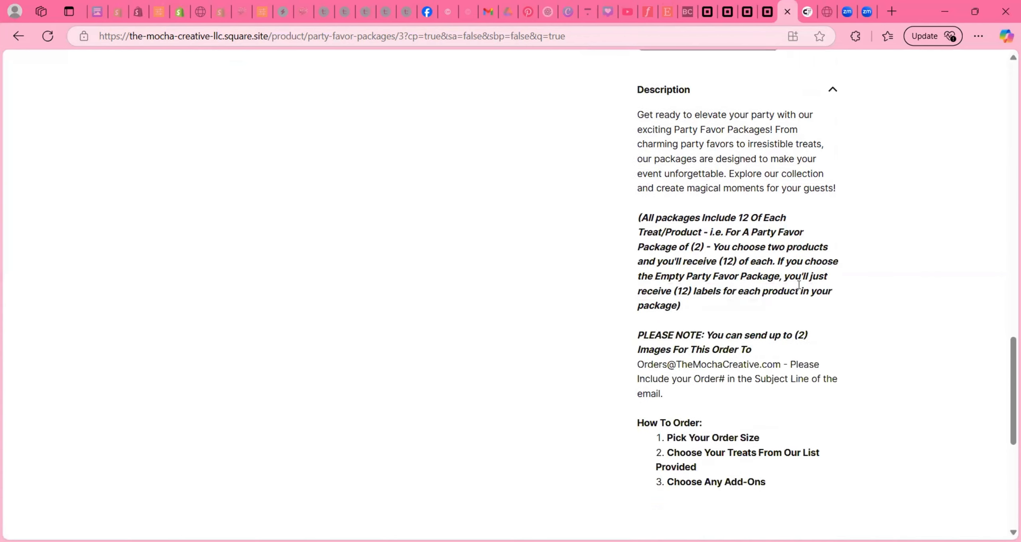